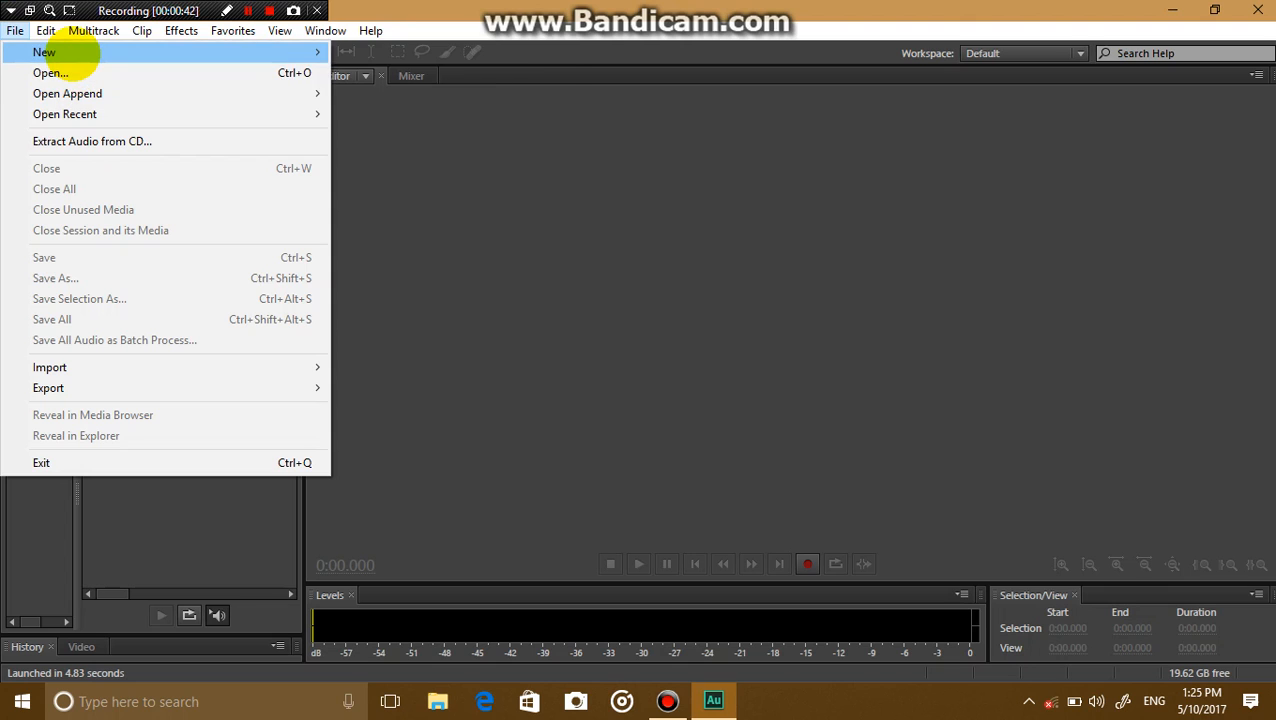
- Create a new multitrack session named tes2 with the default folder, sample rate, bit depth and stereo master
{"action": "mouse_move", "coordinate": [72, 60]}
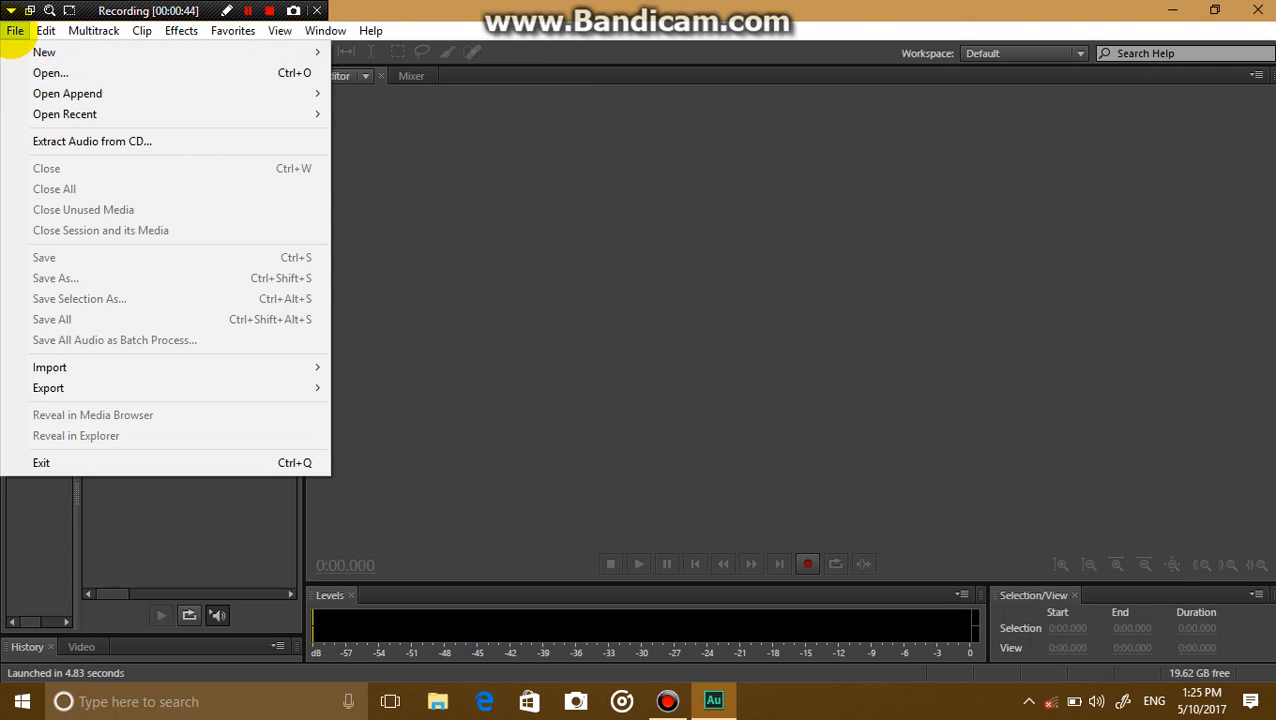
{"action": "left_click", "coordinate": [15, 30]}
{"action": "left_click", "coordinate": [15, 30]}
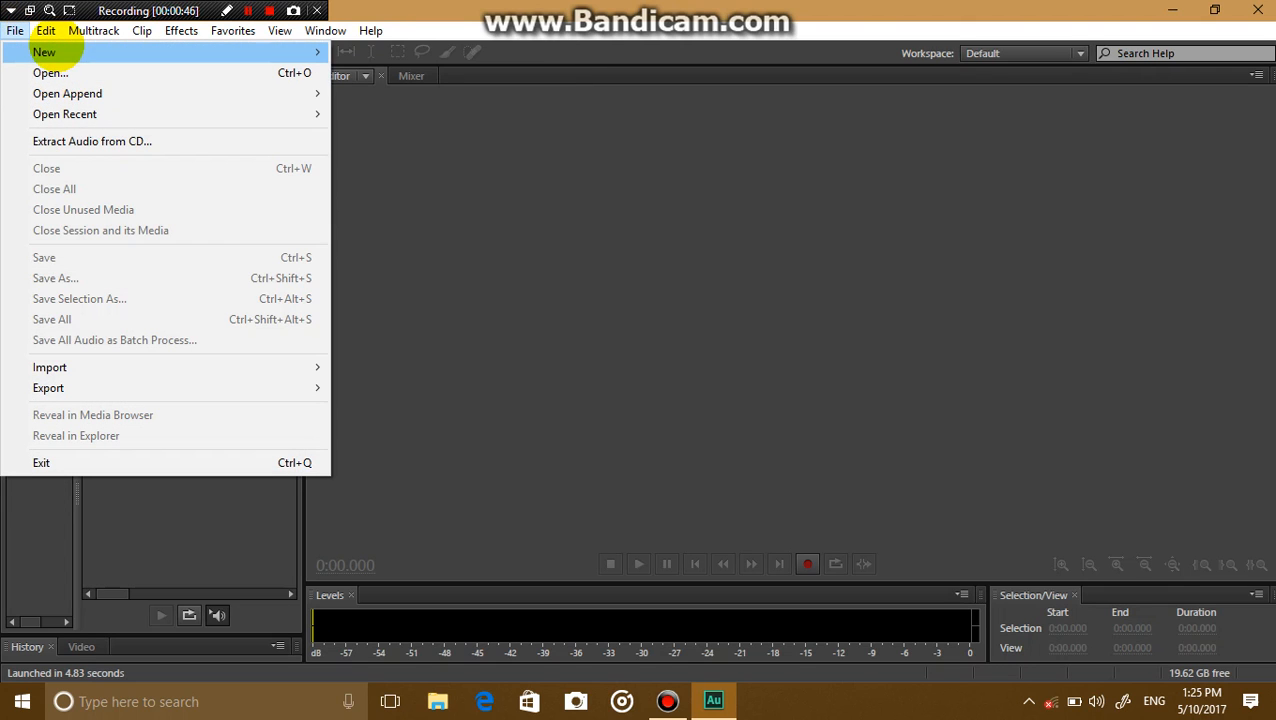
{"action": "mouse_move", "coordinate": [71, 52]}
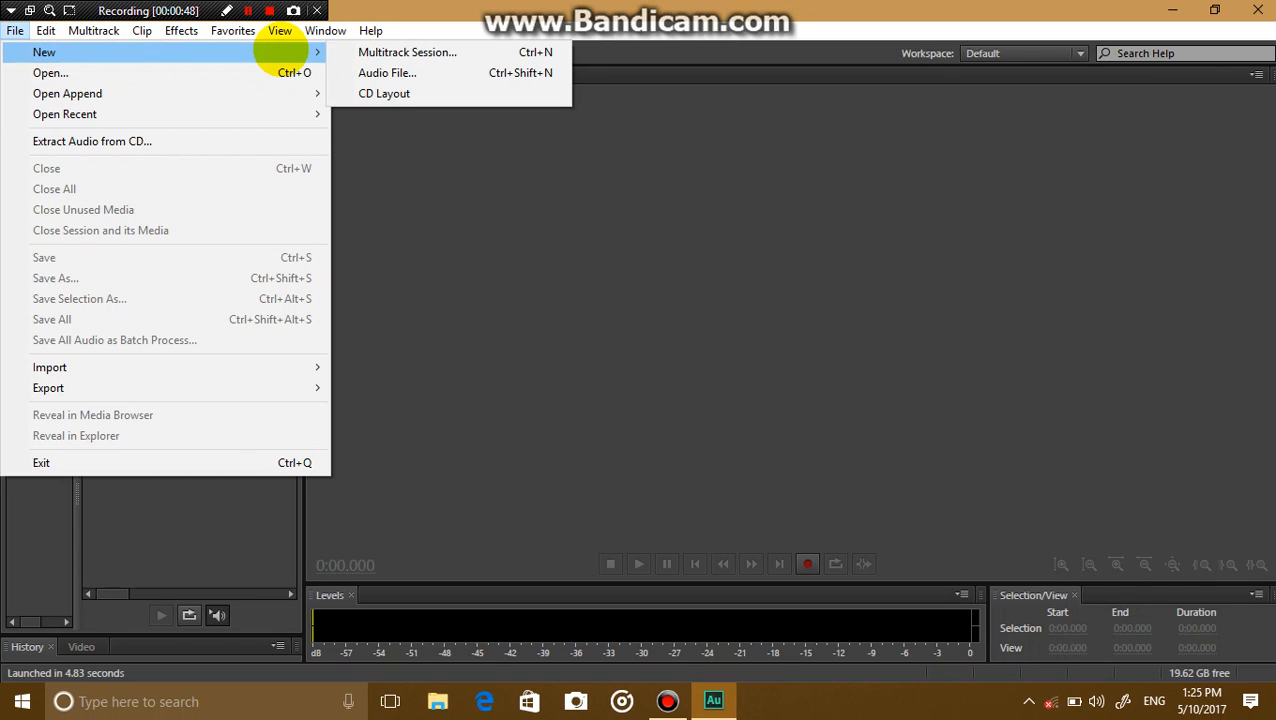
{"action": "left_click", "coordinate": [400, 52]}
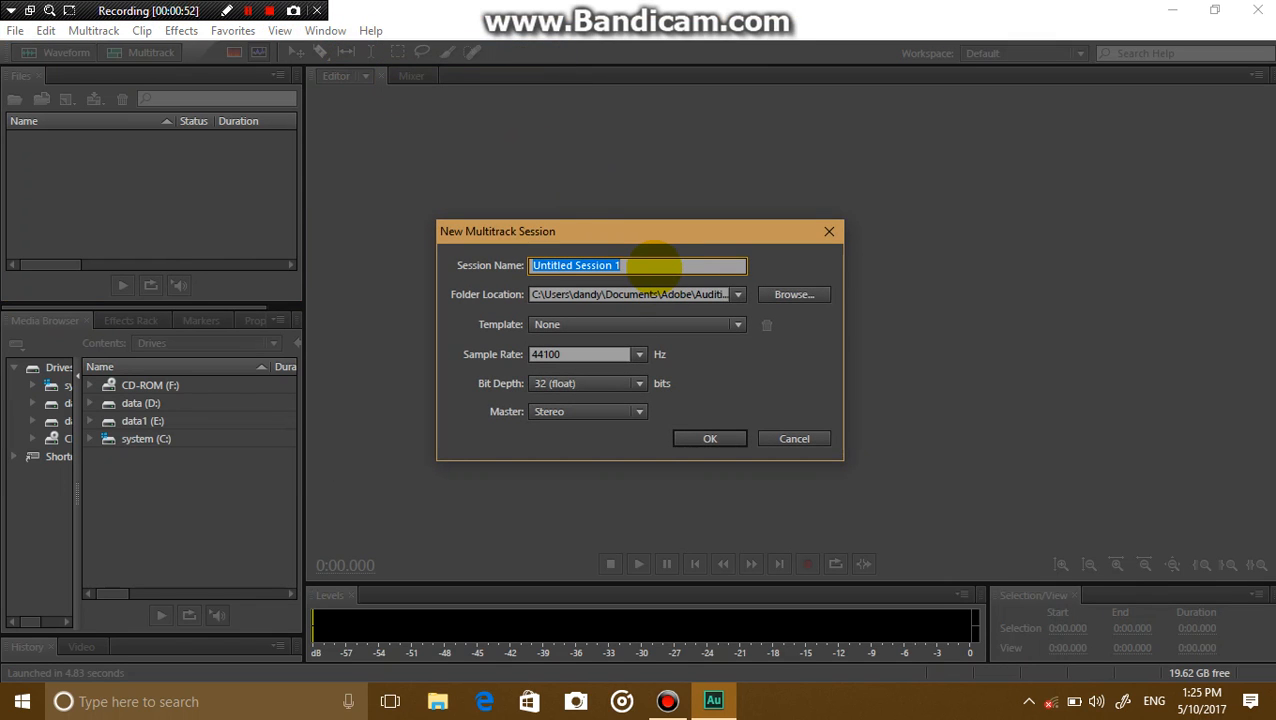
{"action": "key", "text": "BackSpace"}
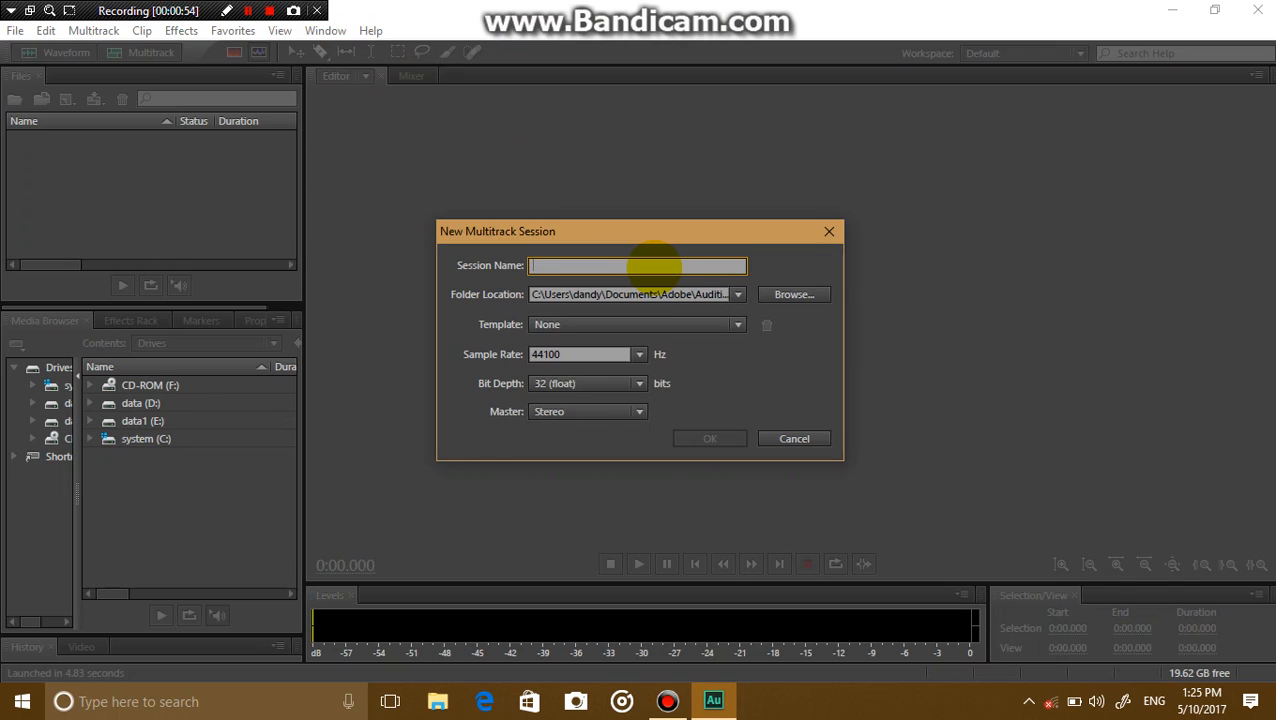
{"action": "type", "text": "tes2"}
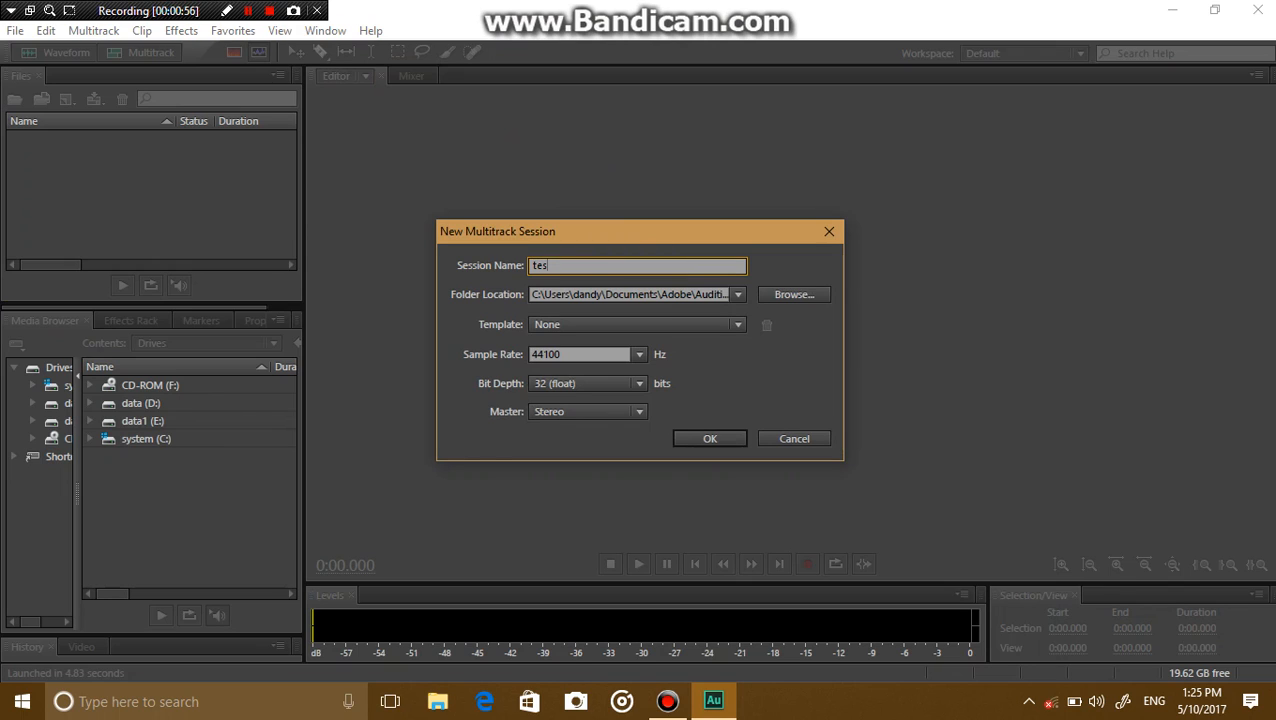
{"action": "left_click", "coordinate": [711, 438]}
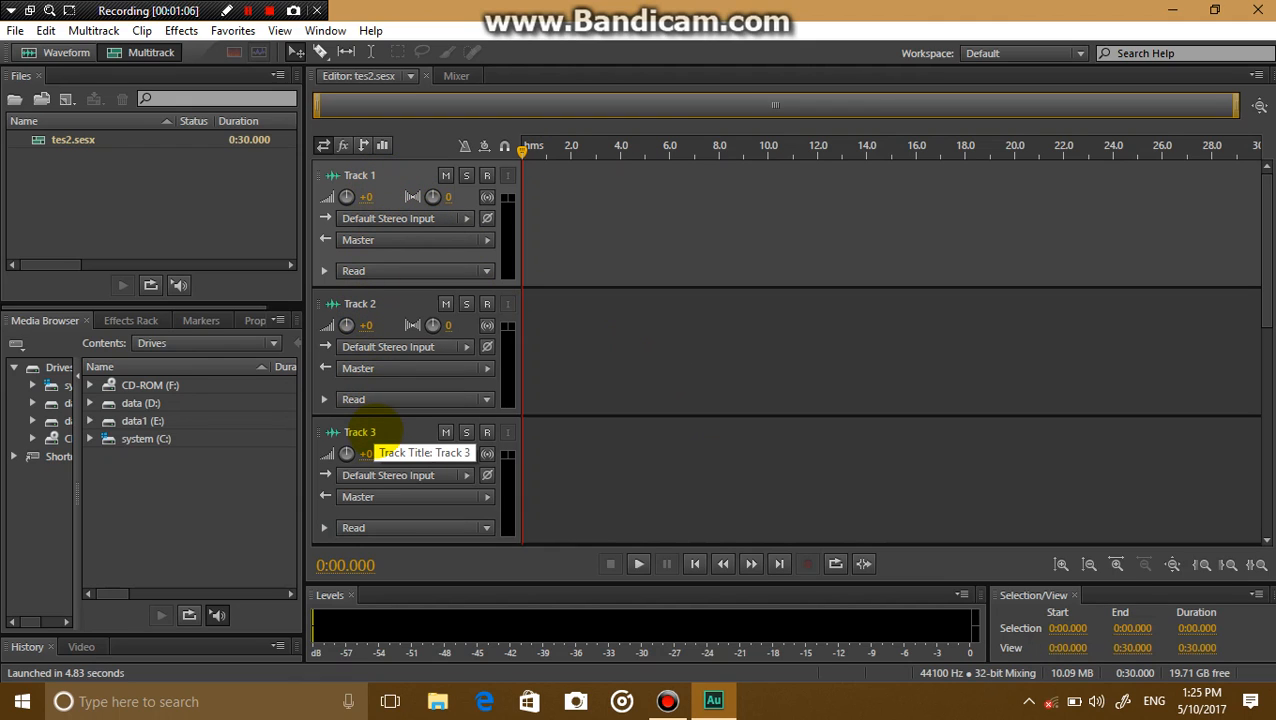
{"action": "left_click", "coordinate": [380, 433]}
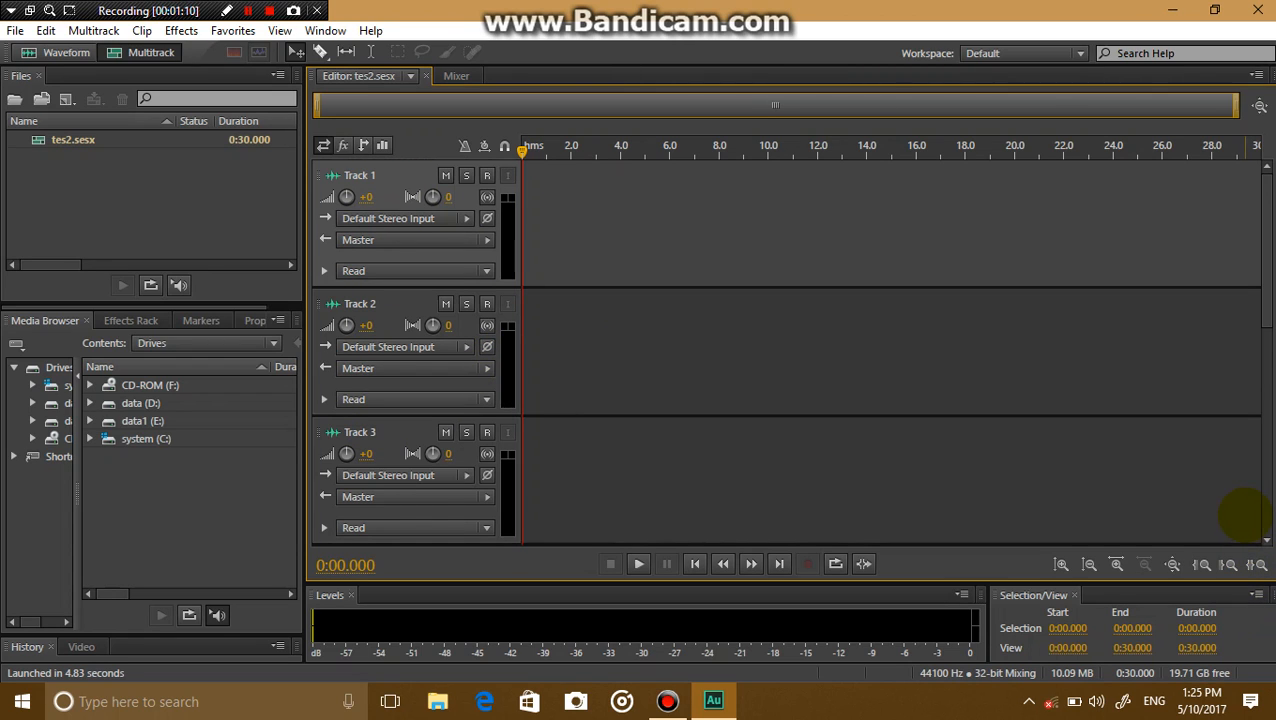
{"action": "scroll", "coordinate": [1245, 515], "scroll_direction": "down", "scroll_amount": 3}
{"action": "scroll", "coordinate": [1240, 505], "scroll_direction": "up", "scroll_amount": 3}
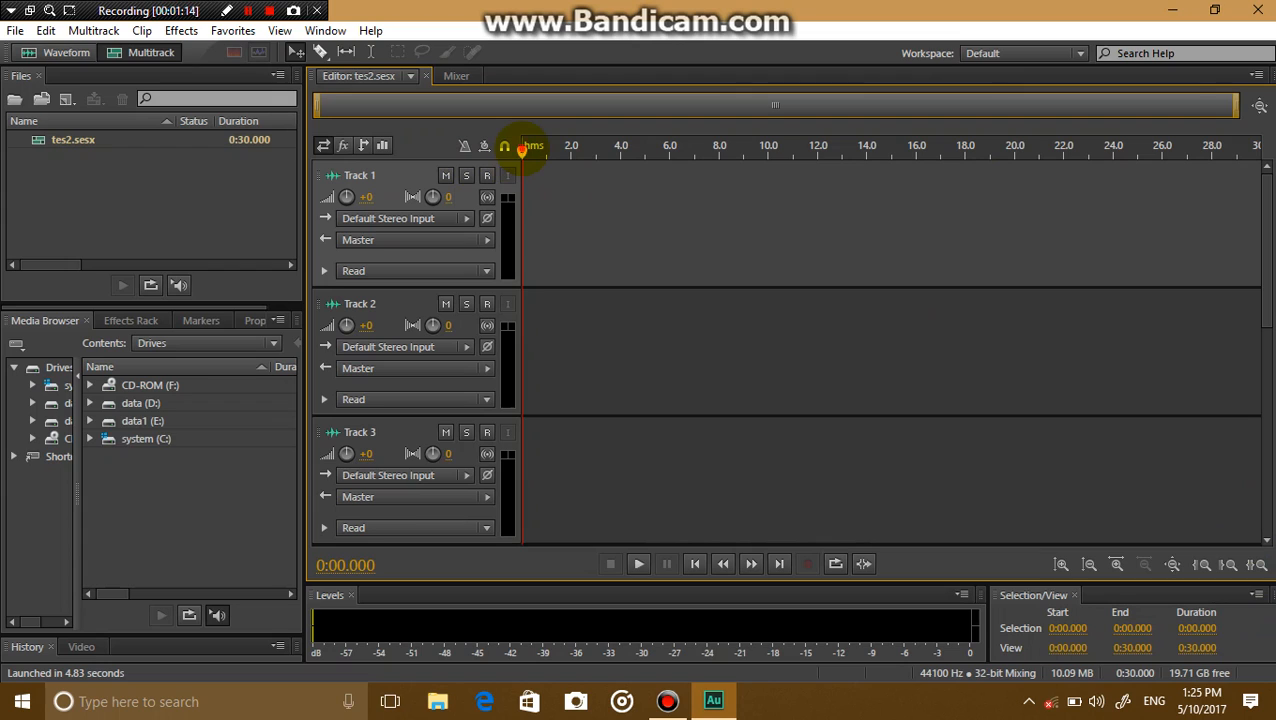
- Insert the audio files Andrian 1 and Andrian 2 into the session at 0:00.038, starting from Track 1
{"action": "left_click_drag", "start_coordinate": [522, 148], "coordinate": [532, 213]}
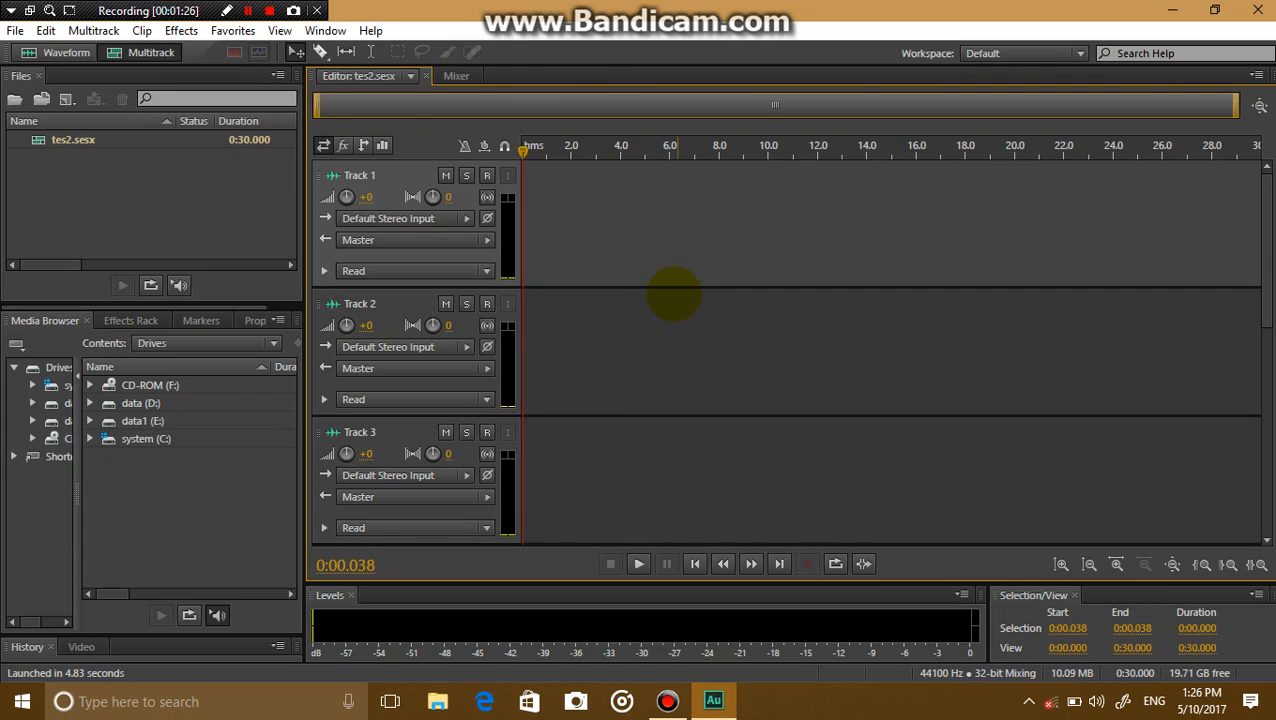
{"action": "right_click", "coordinate": [551, 194]}
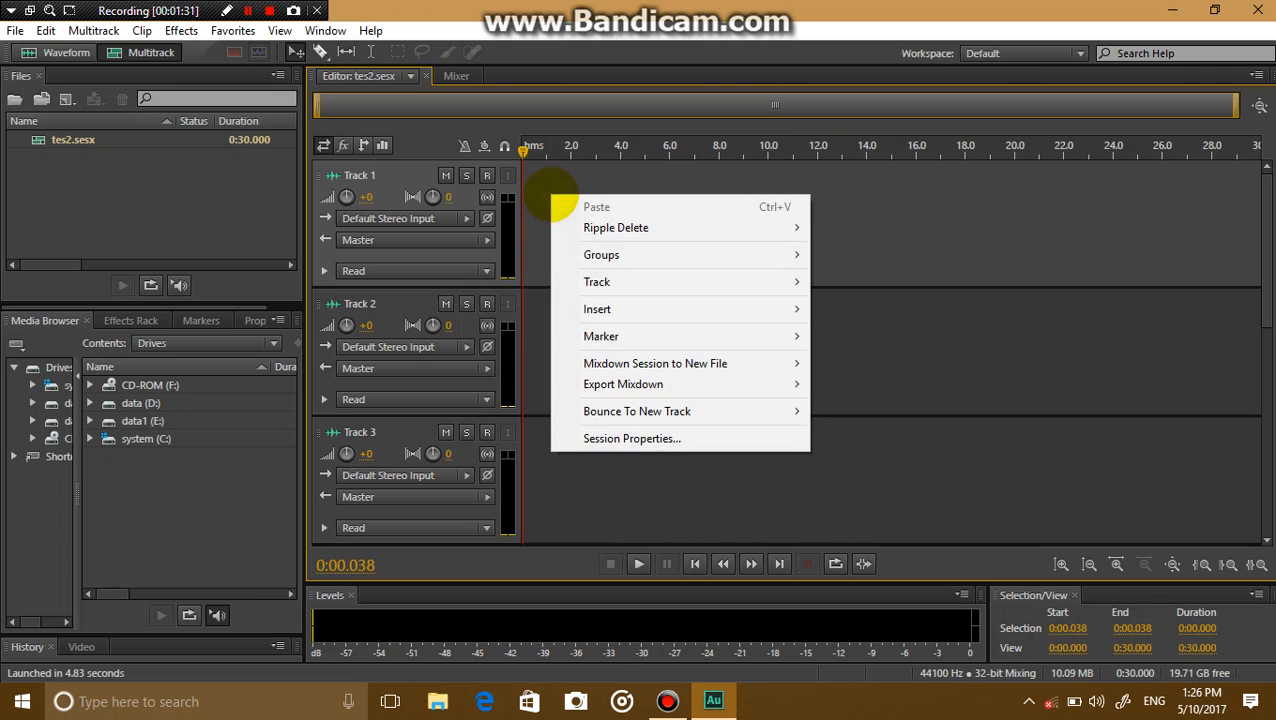
{"action": "left_click", "coordinate": [606, 307]}
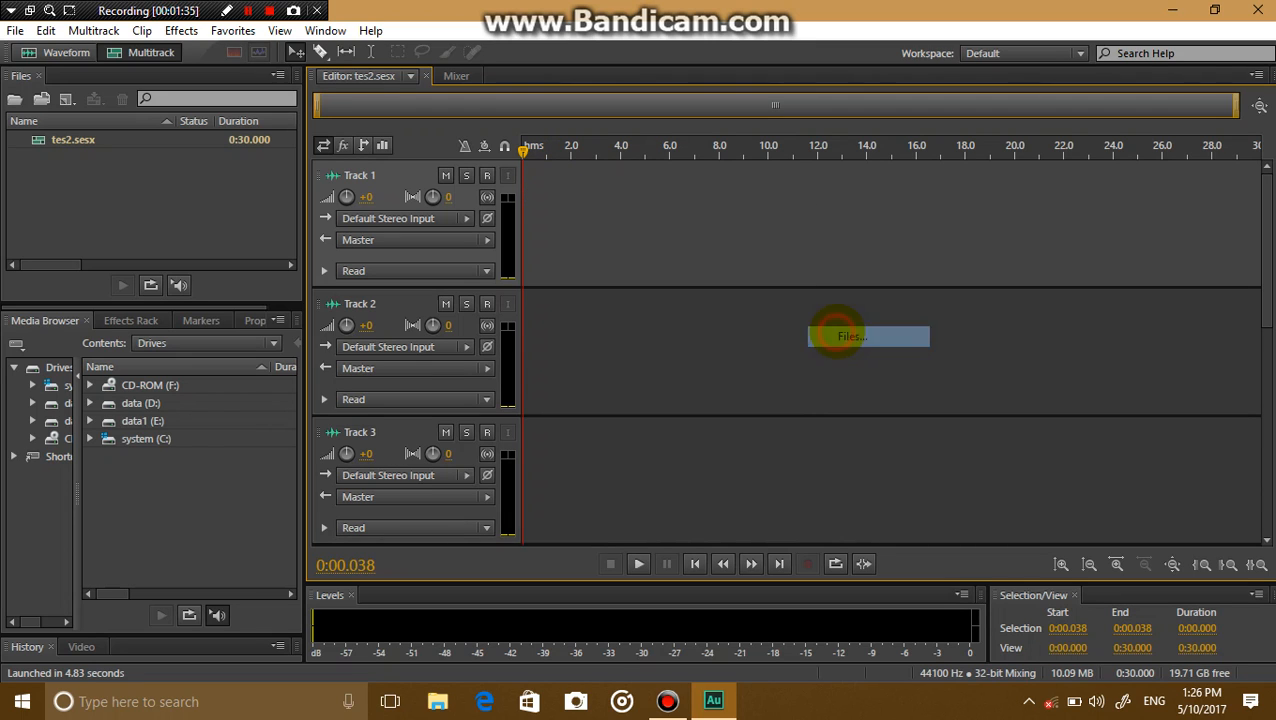
{"action": "left_click", "coordinate": [838, 333]}
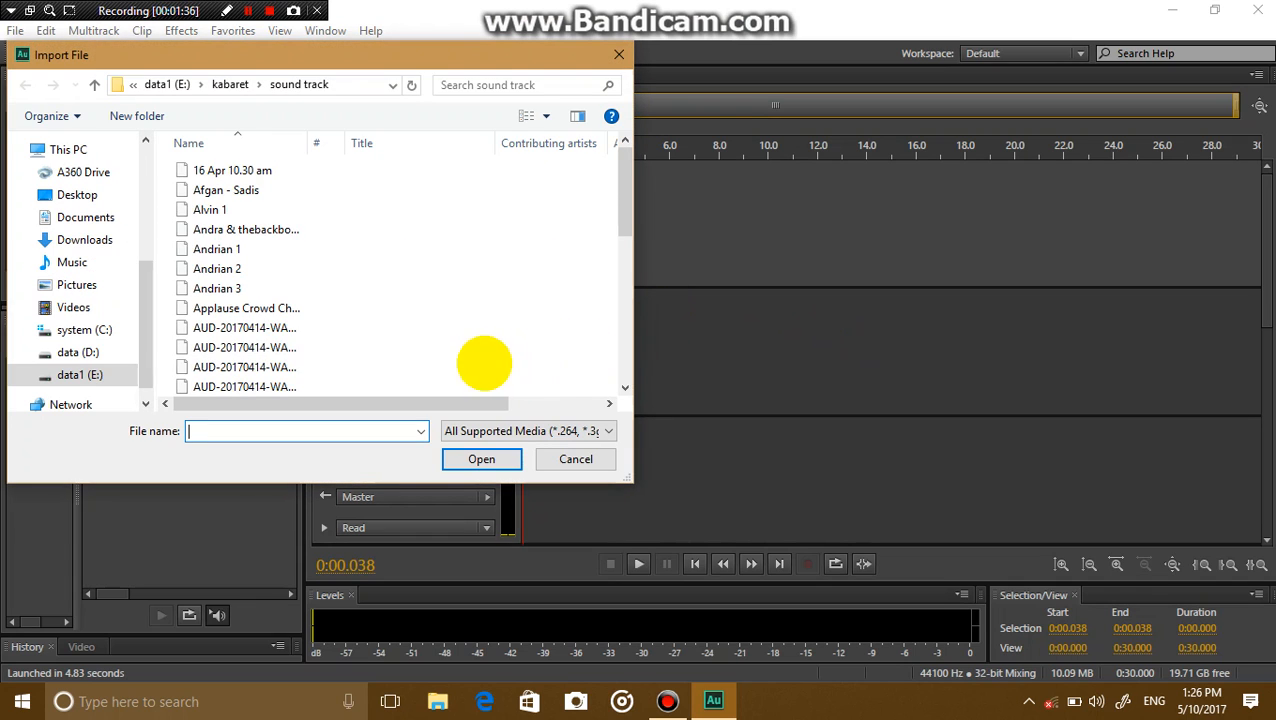
{"action": "scroll", "coordinate": [262, 222], "scroll_direction": "down", "scroll_amount": 3}
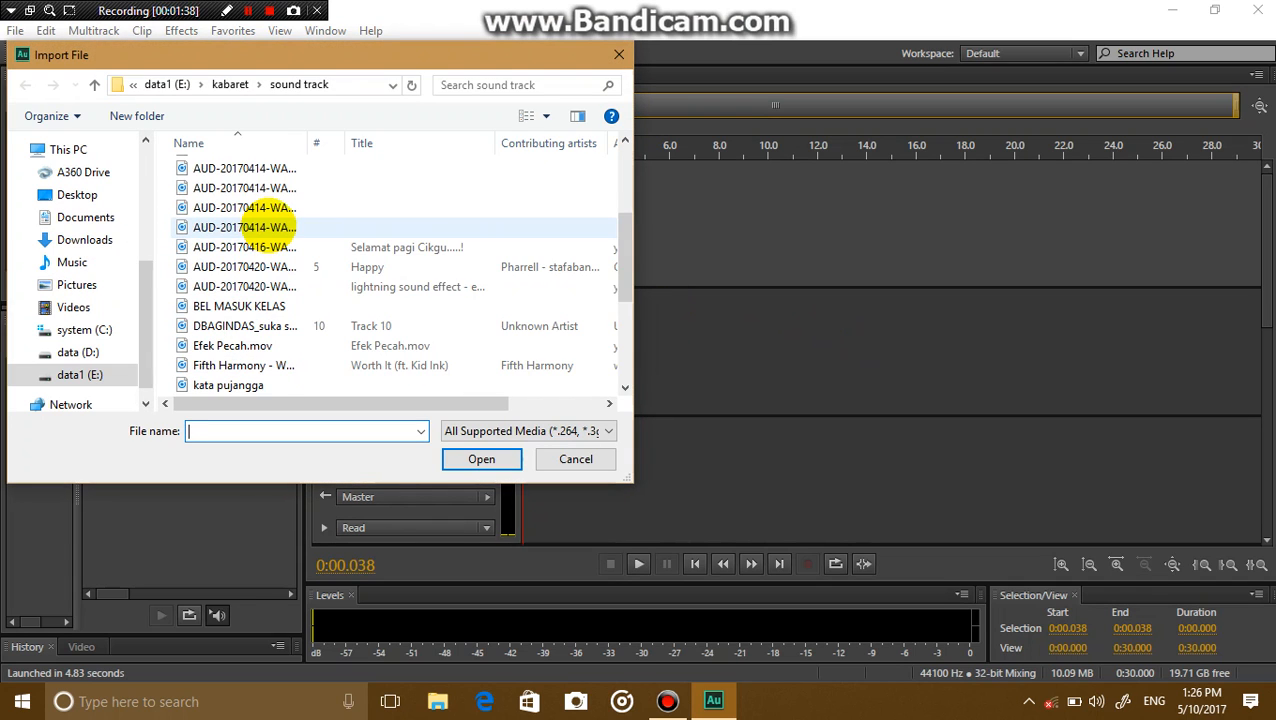
{"action": "scroll", "coordinate": [262, 217], "scroll_direction": "up", "scroll_amount": 3}
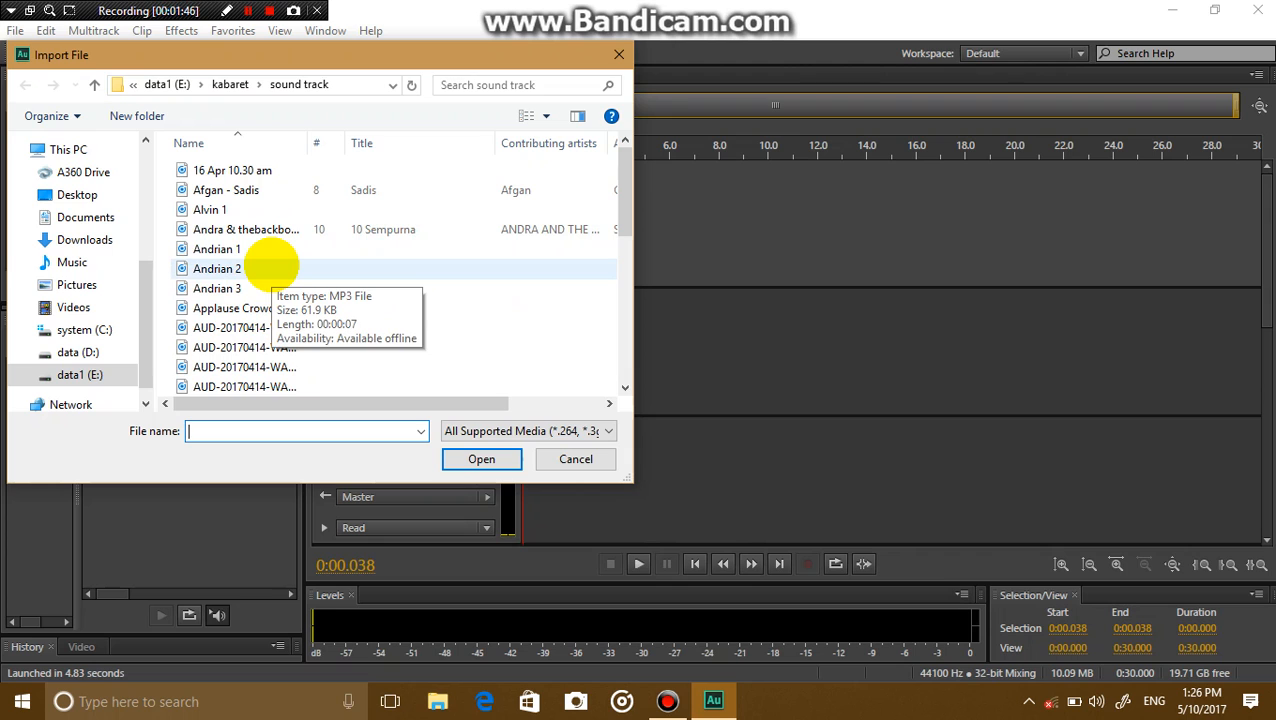
{"action": "left_click", "coordinate": [270, 266]}
{"action": "left_click", "coordinate": [260, 249], "text": "ctrl"}
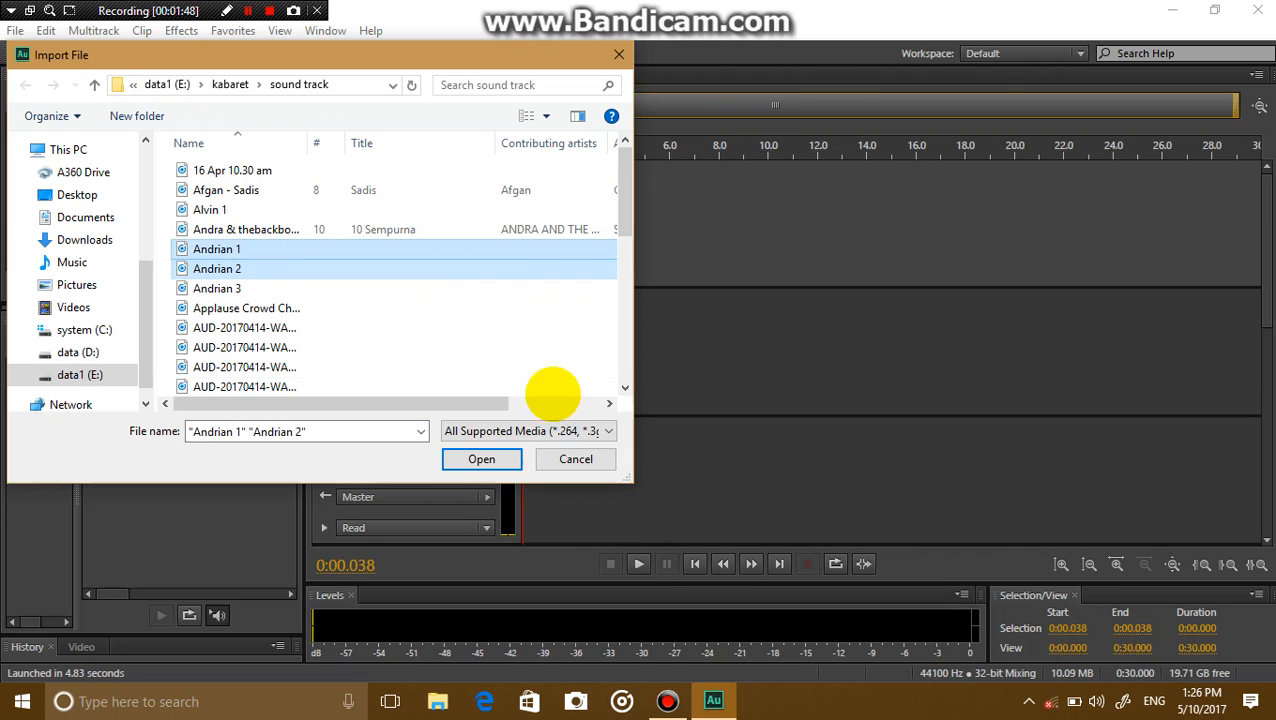
{"action": "left_click", "coordinate": [515, 458]}
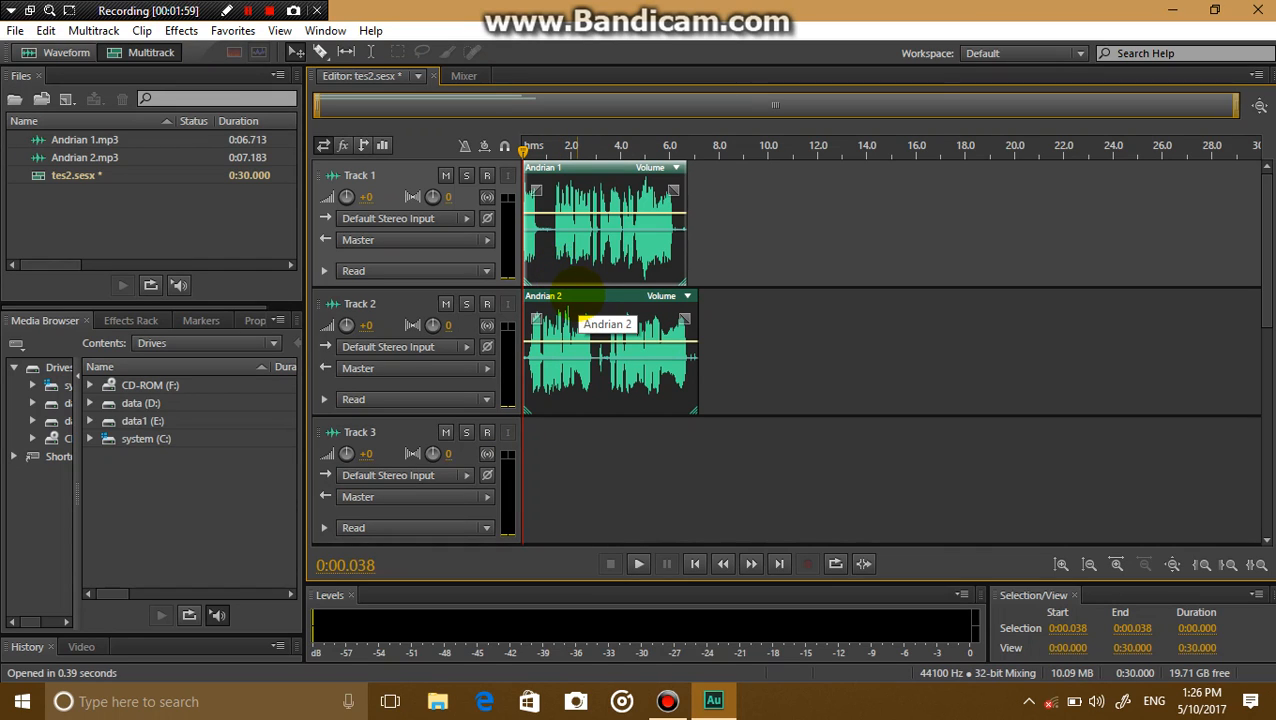
- Move the Andrian 2 clip onto Track 1 at about 7 s and shift Andrian 1 so it ends where Andrian 2 begins
{"action": "left_click", "coordinate": [578, 292]}
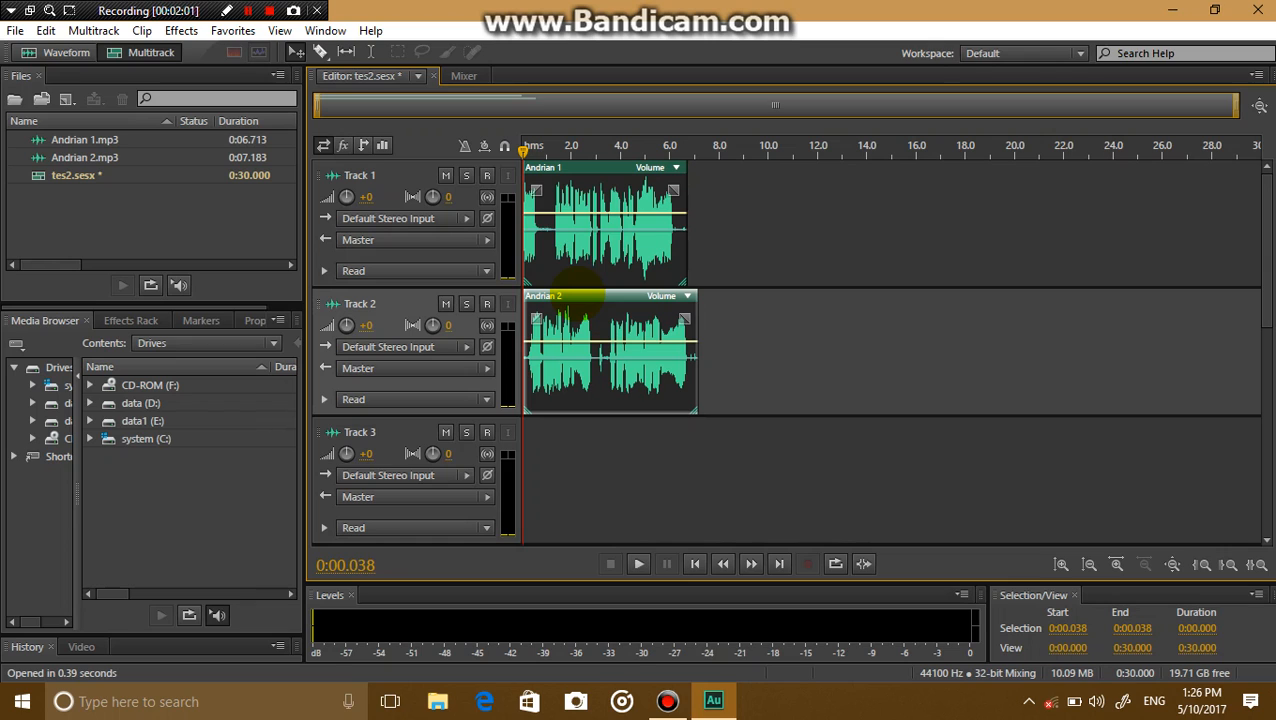
{"action": "left_click_drag", "start_coordinate": [588, 293], "coordinate": [508, 310]}
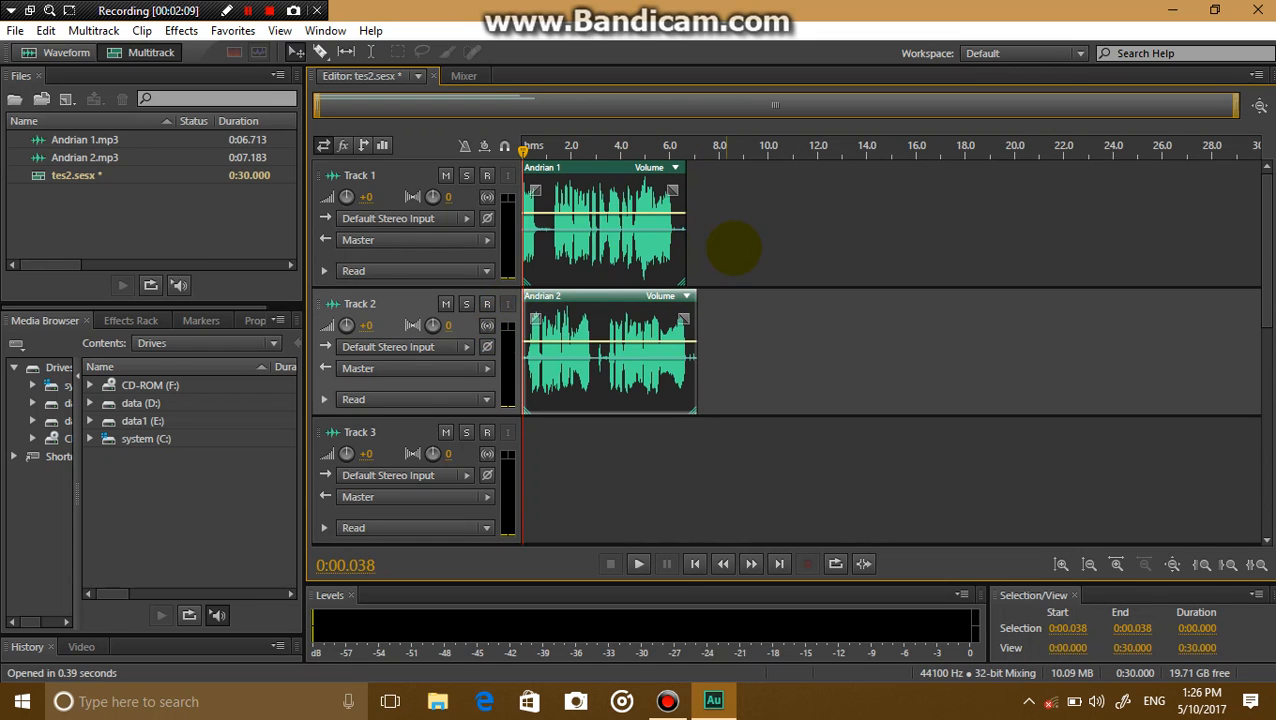
{"action": "left_click", "coordinate": [732, 248]}
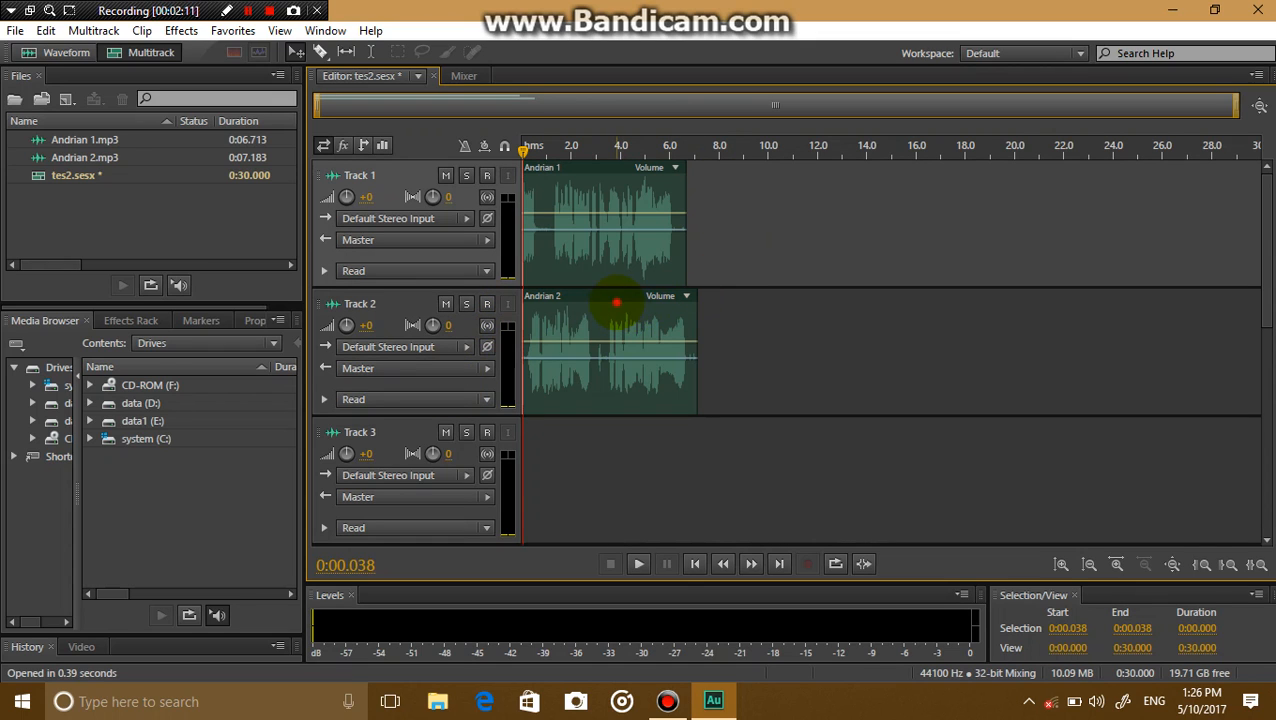
{"action": "left_click_drag", "start_coordinate": [617, 302], "coordinate": [790, 240]}
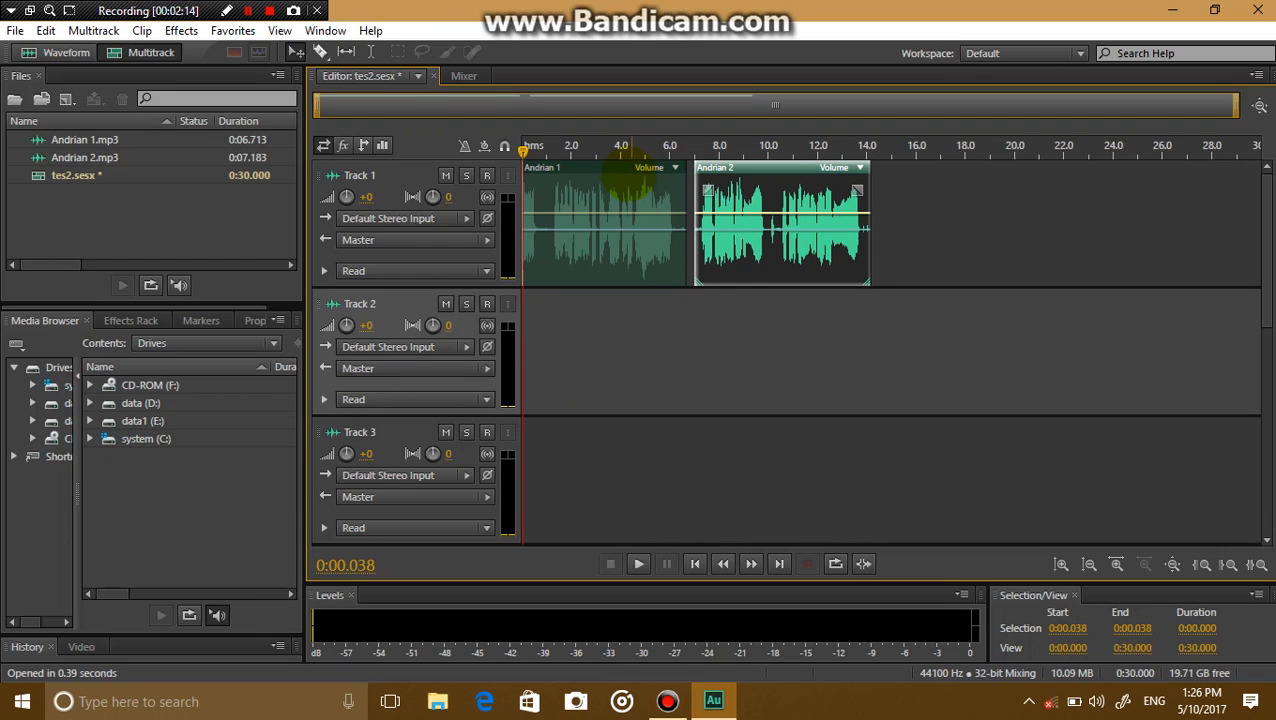
{"action": "left_click_drag", "start_coordinate": [621, 167], "coordinate": [634, 162]}
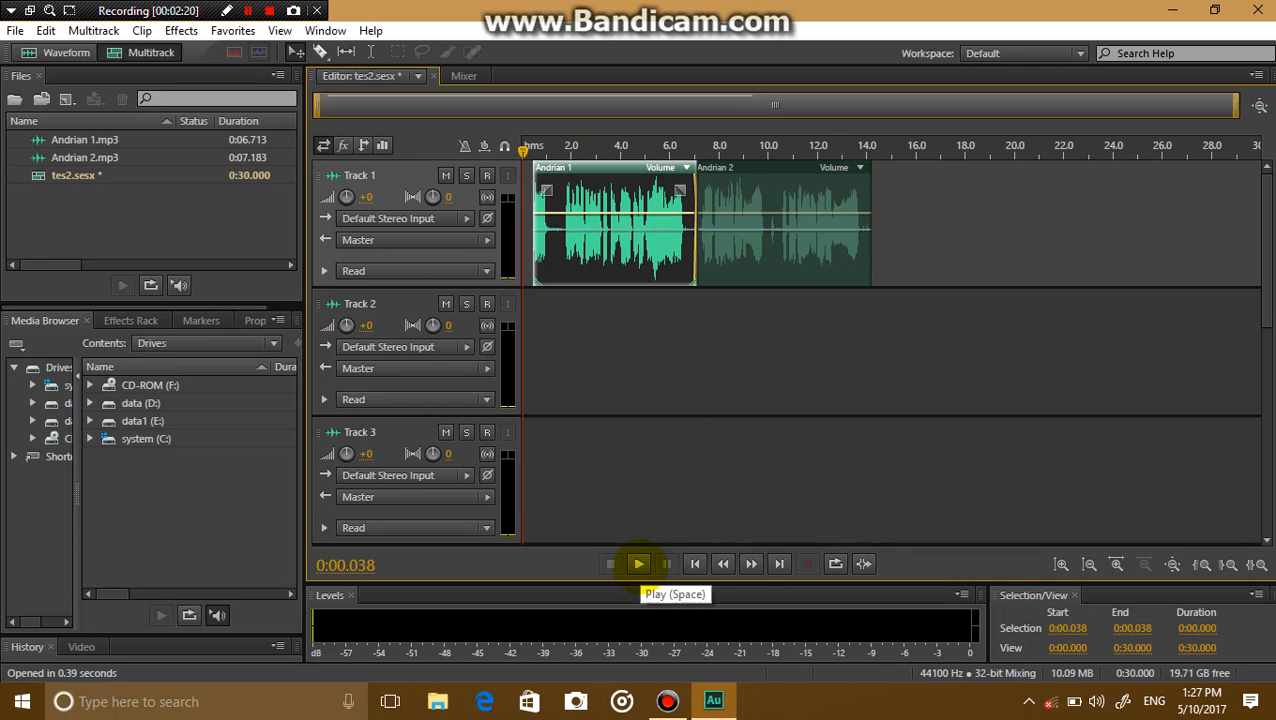
- Play back the two joined clips on Track 1 and return the playhead to the start of Andrian 1 at 0:00.380
{"action": "left_click", "coordinate": [638, 564]}
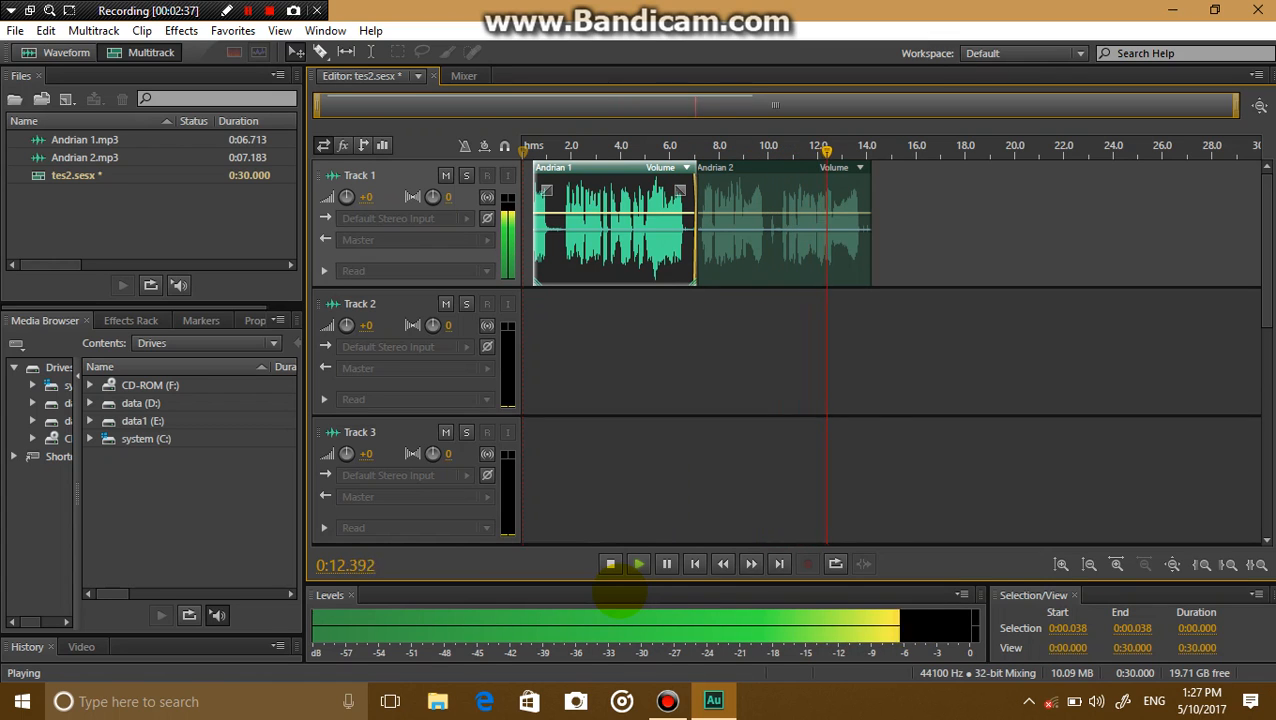
{"action": "key", "text": "space"}
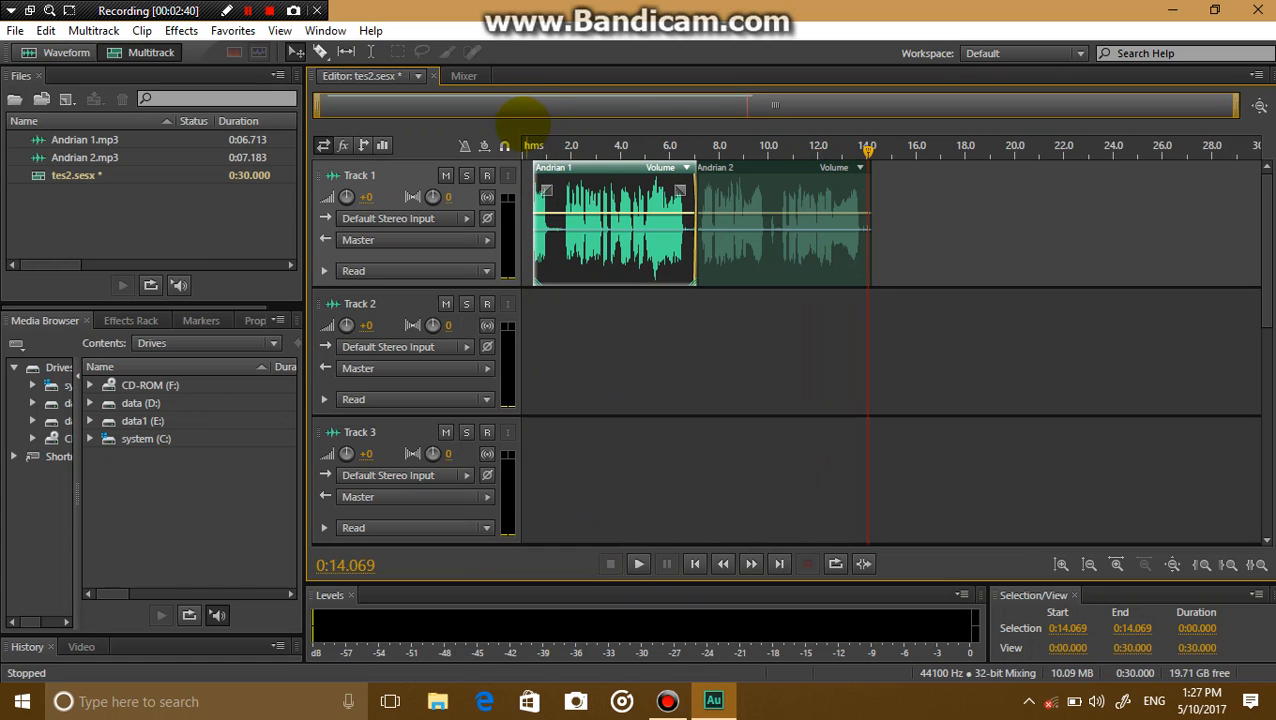
{"action": "left_click", "coordinate": [531, 146]}
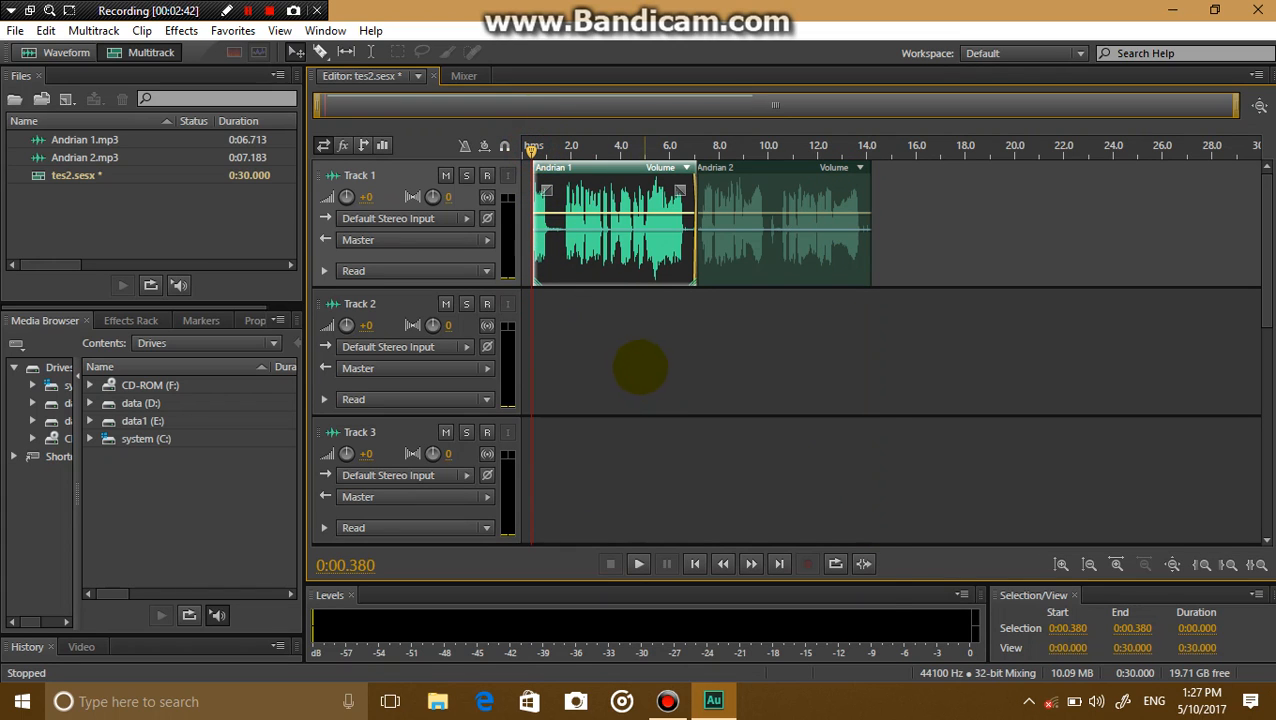
{"action": "right_click", "coordinate": [637, 360]}
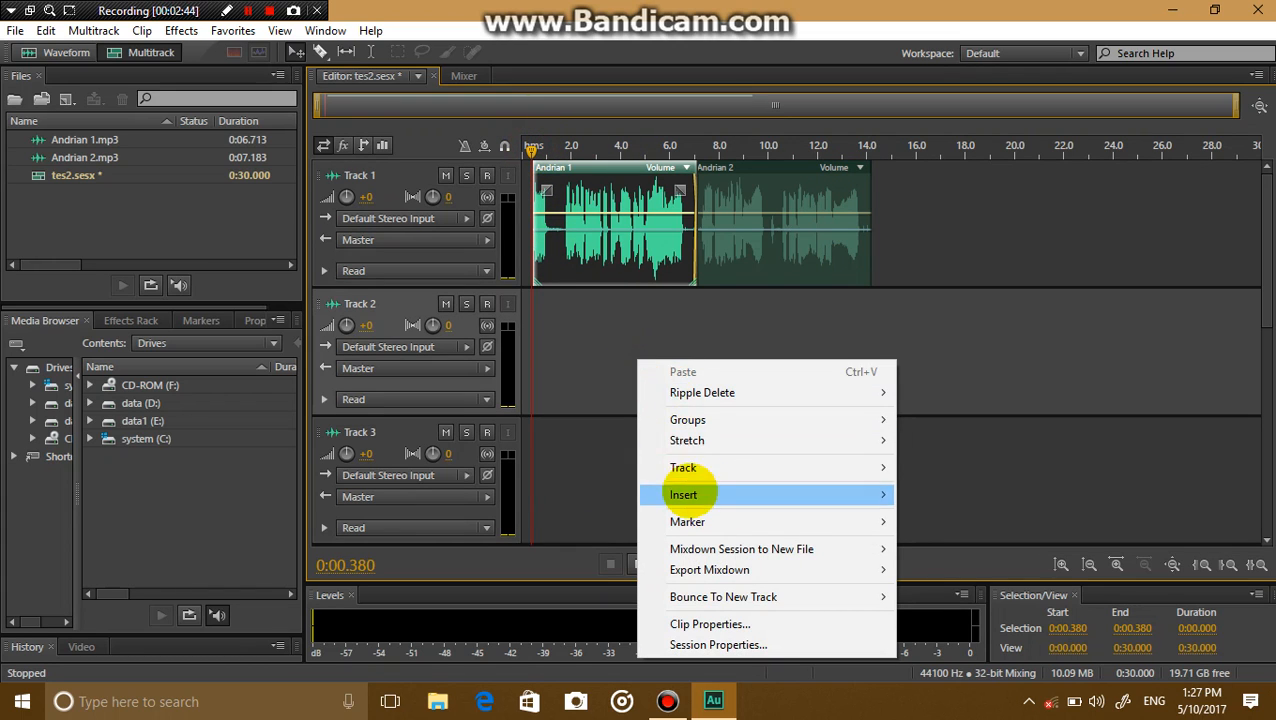
{"action": "left_click", "coordinate": [593, 315]}
{"action": "right_click", "coordinate": [784, 337]}
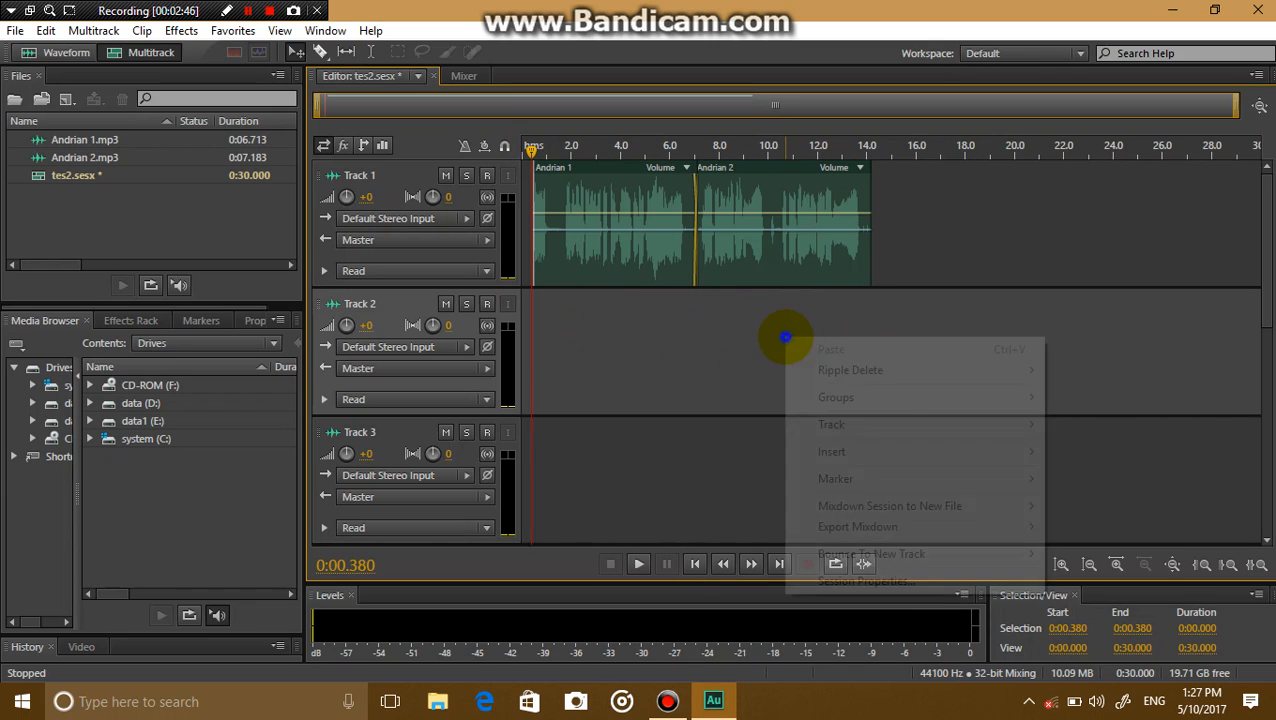
{"action": "left_click", "coordinate": [698, 338]}
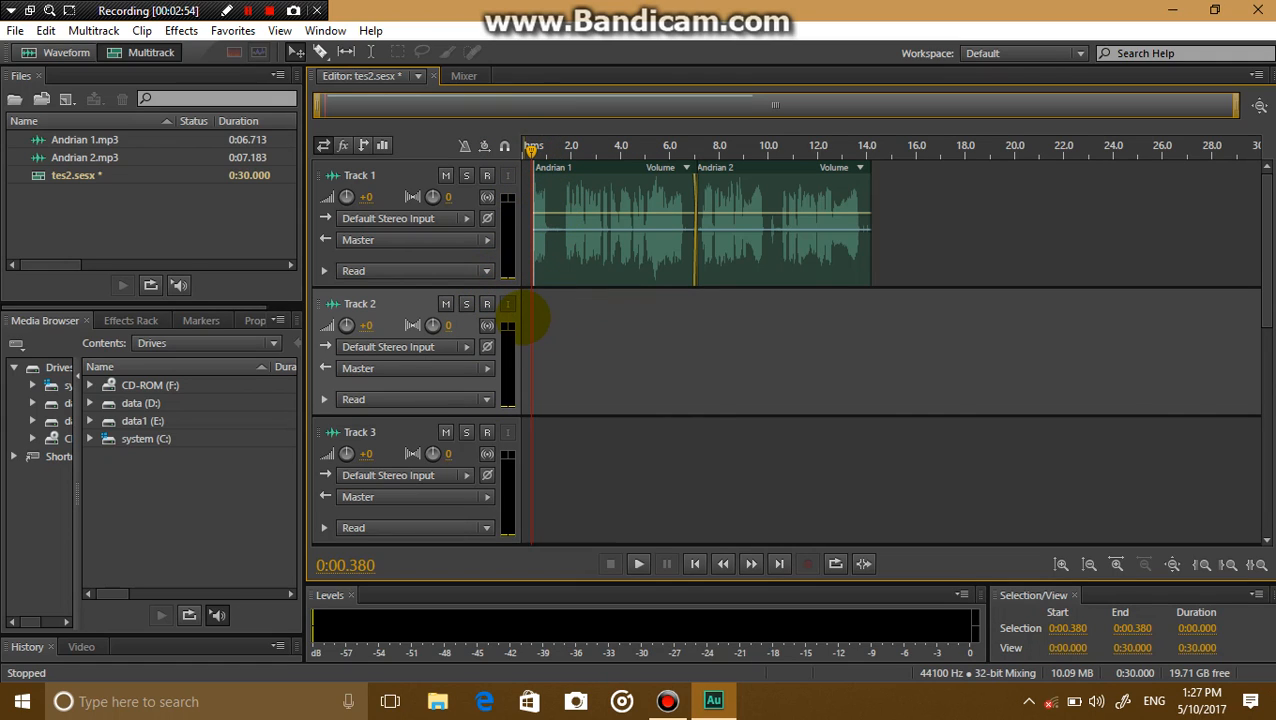
- Insert the music file One Direction_Live While Were Young 1 into Track 2 at the playhead
{"action": "right_click", "coordinate": [574, 358]}
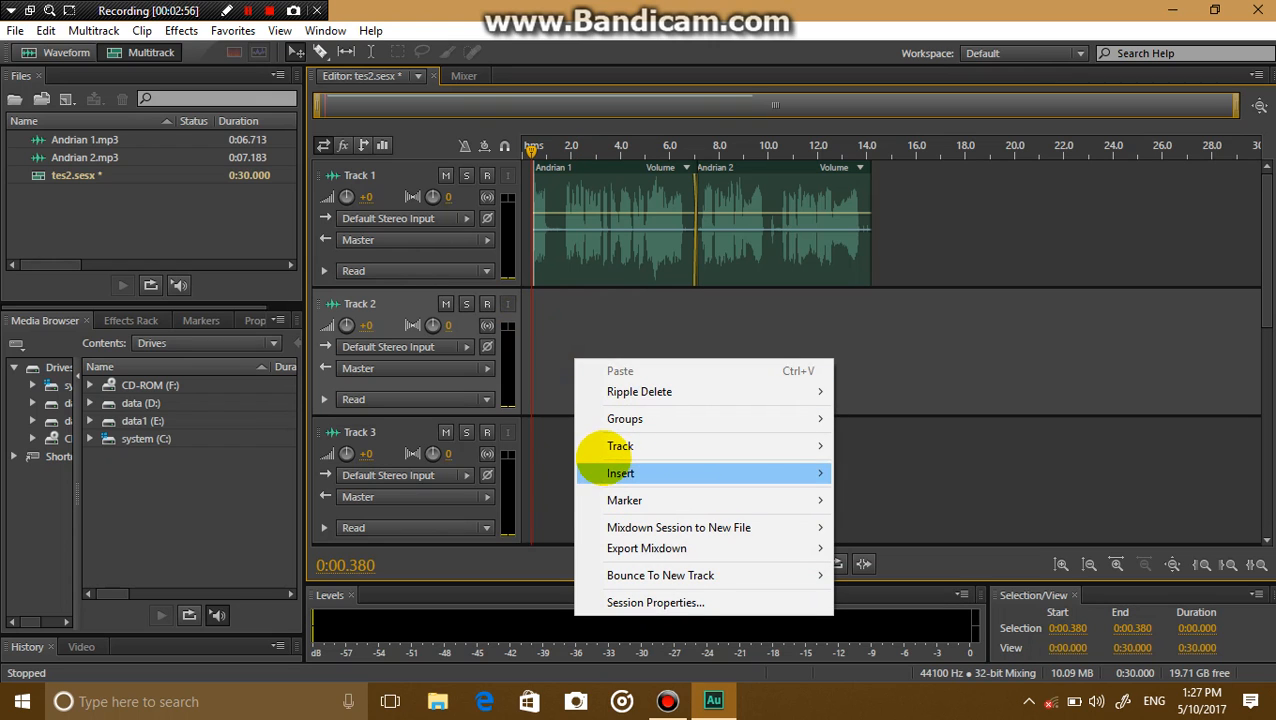
{"action": "mouse_move", "coordinate": [622, 473]}
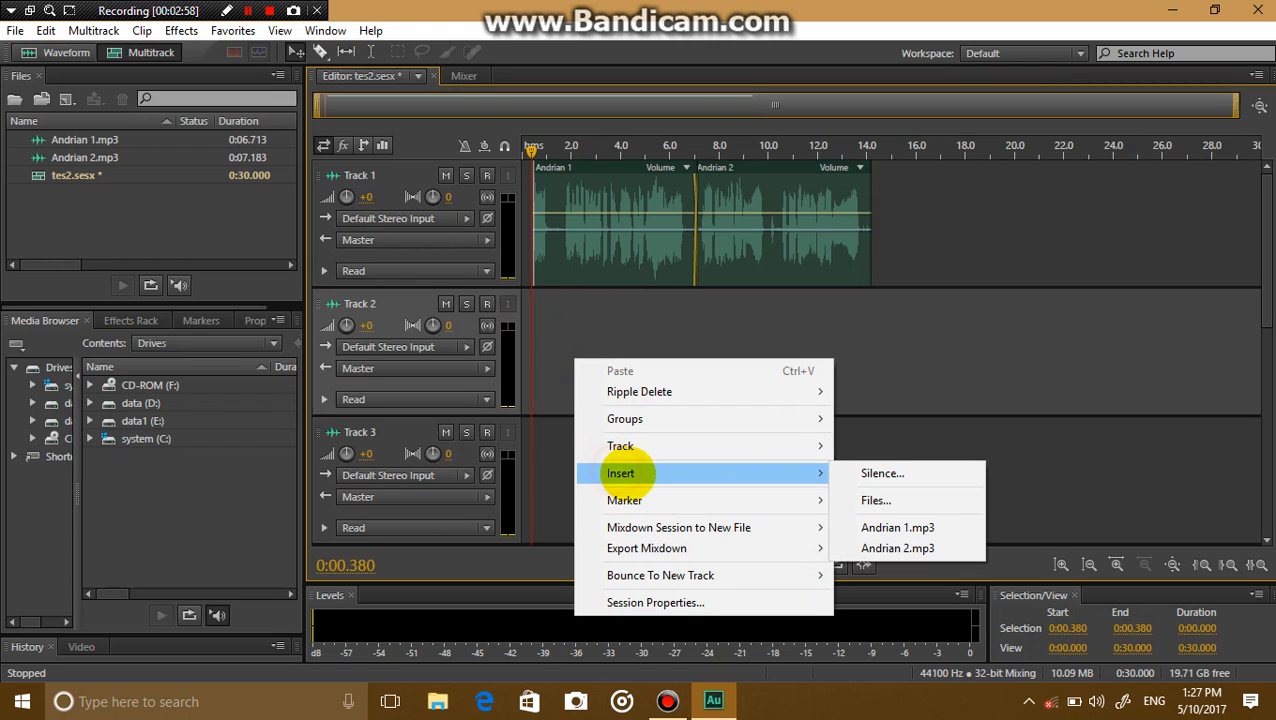
{"action": "left_click", "coordinate": [917, 501]}
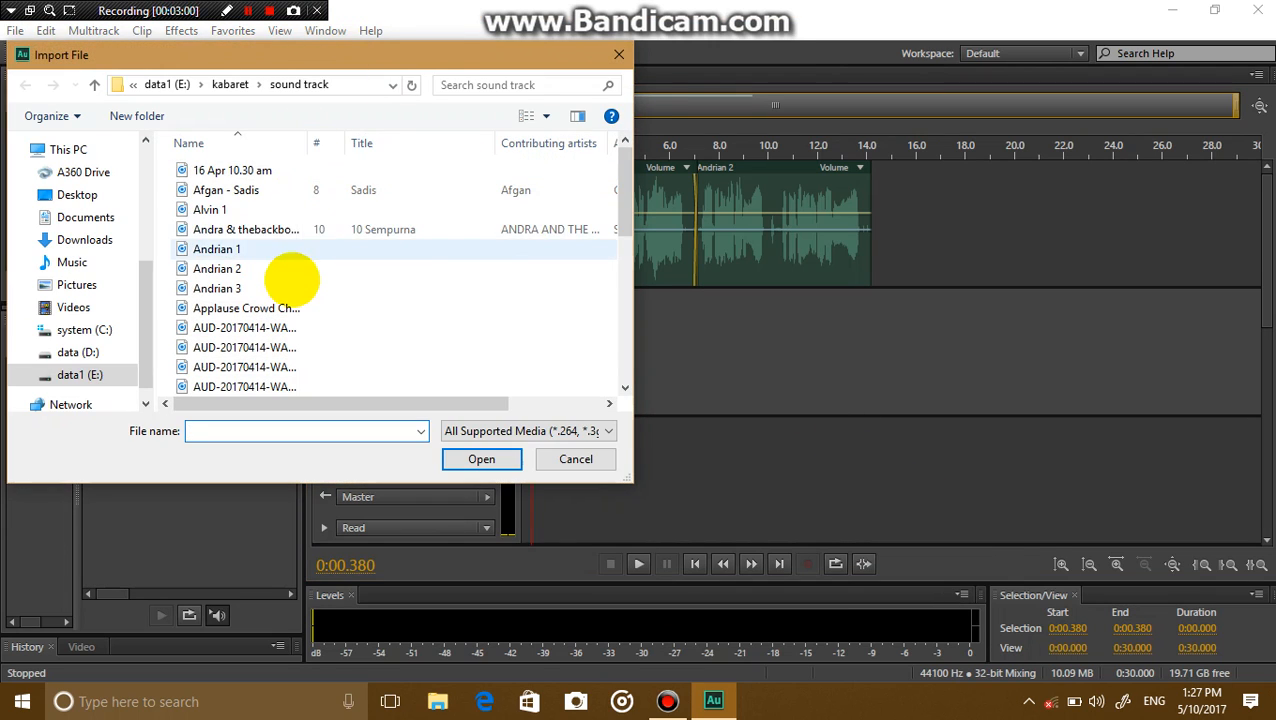
{"action": "scroll", "coordinate": [295, 230], "scroll_direction": "down", "scroll_amount": 5}
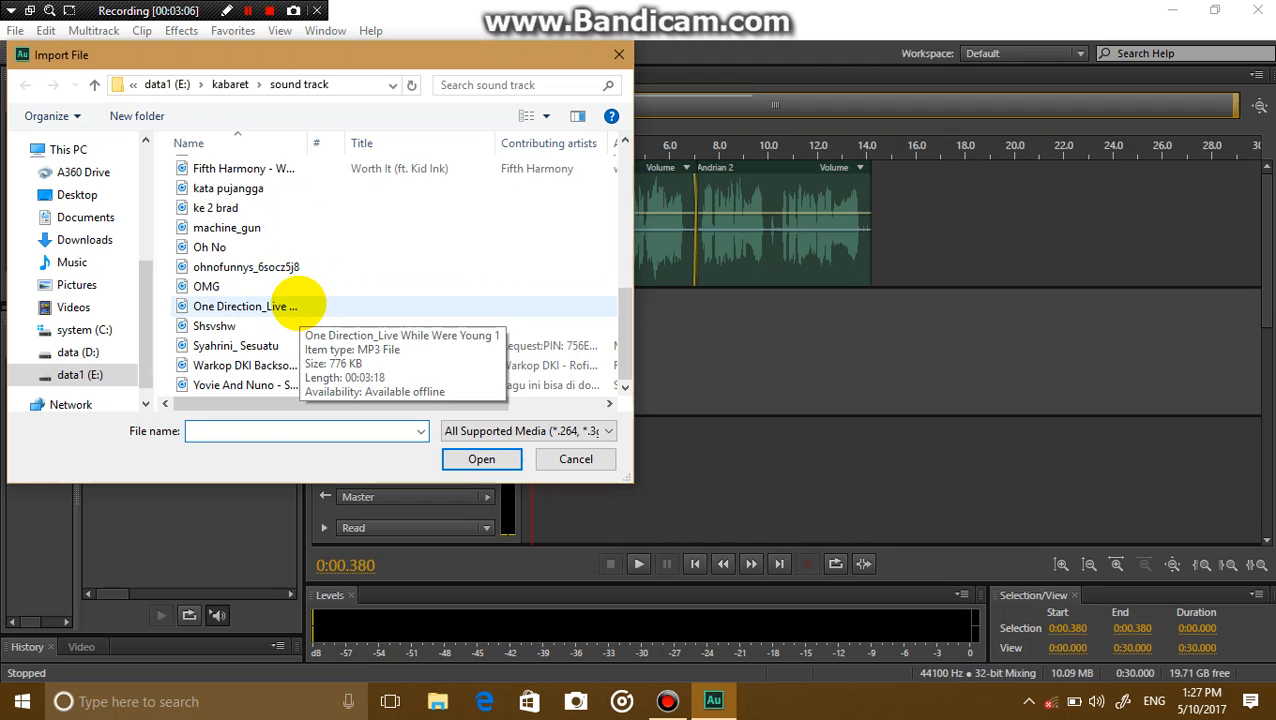
{"action": "double_click", "coordinate": [290, 306]}
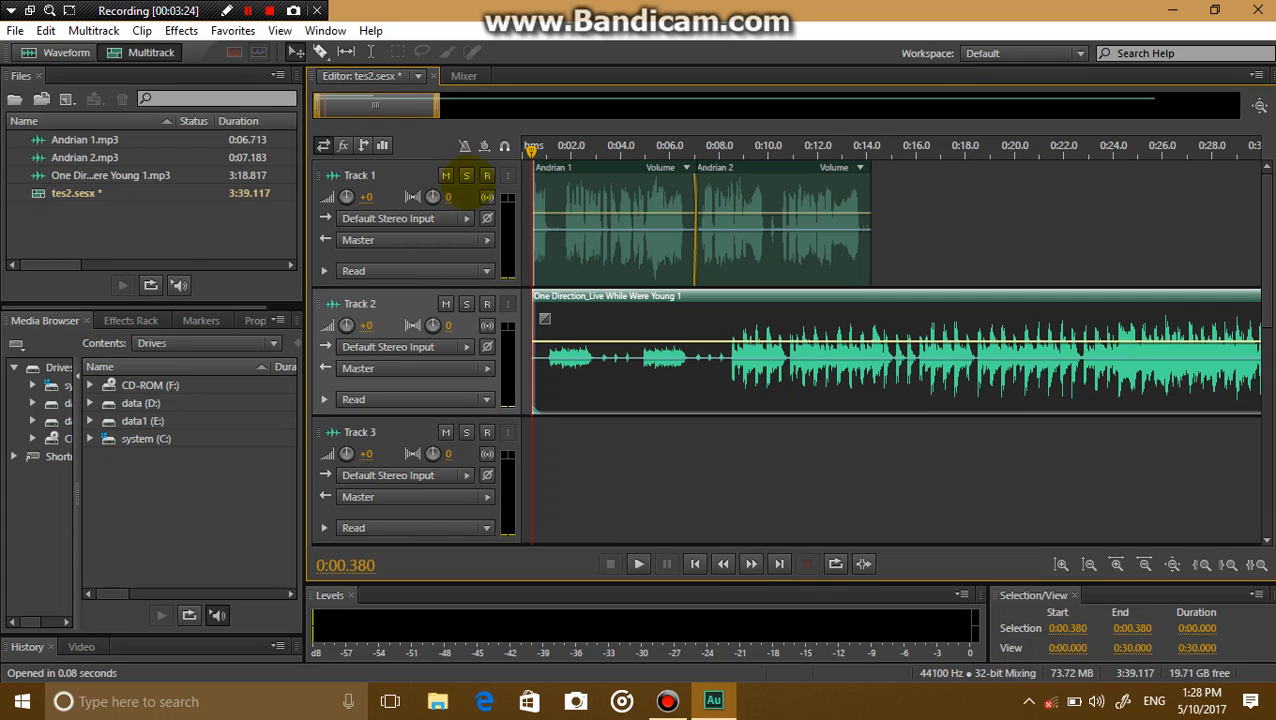
- Turn on both solo and mute for Track 1
{"action": "left_click", "coordinate": [466, 175]}
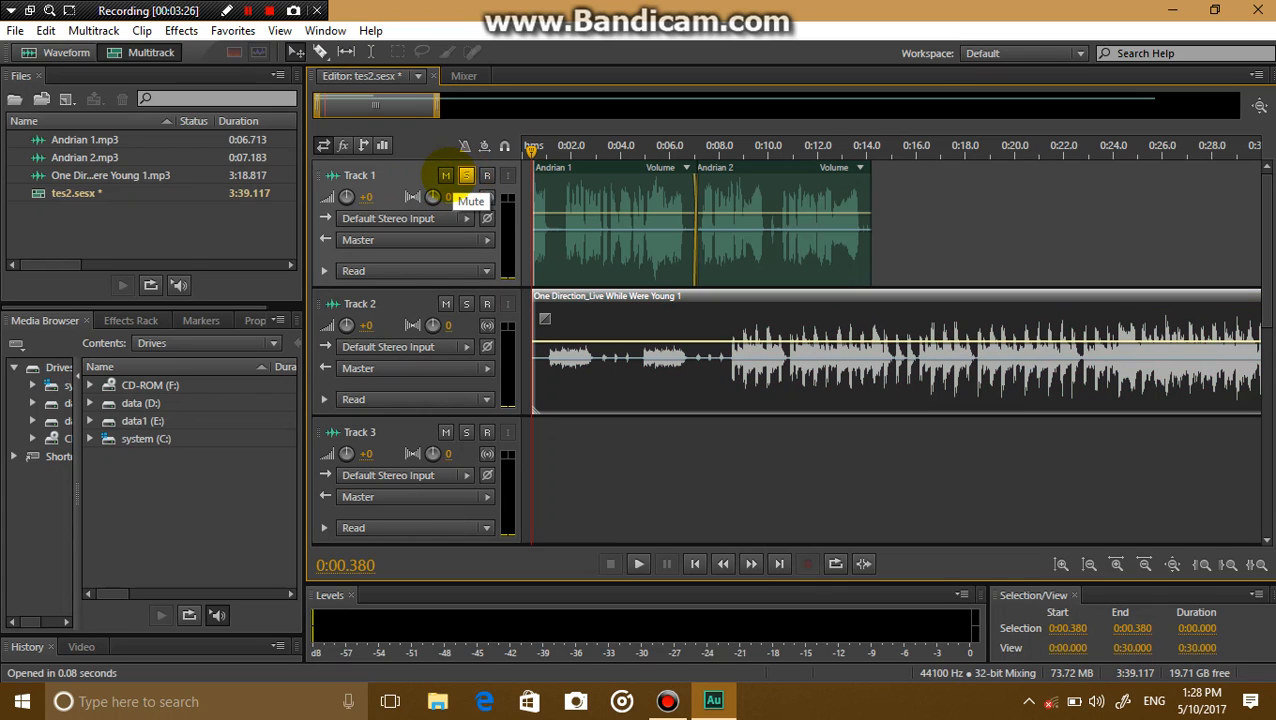
{"action": "left_click", "coordinate": [445, 176]}
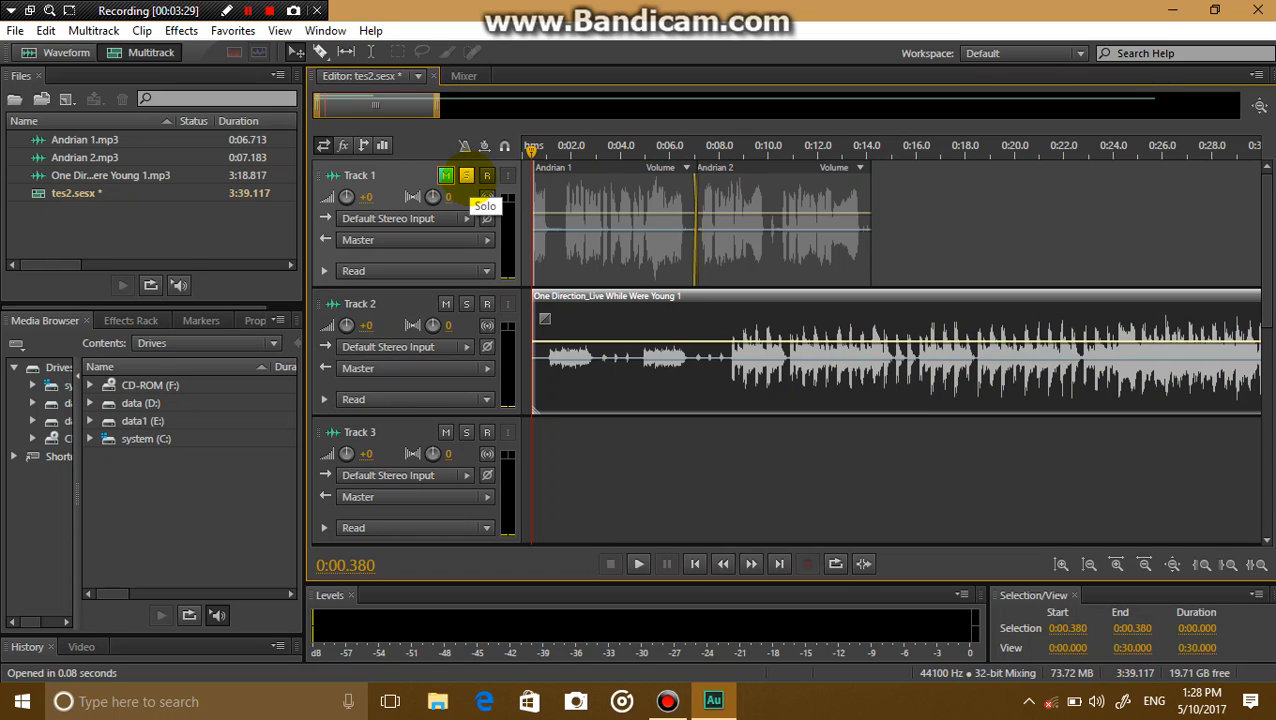
- Turn off both mute and solo for Track 1
{"action": "left_click", "coordinate": [466, 175]}
{"action": "left_click", "coordinate": [445, 175]}
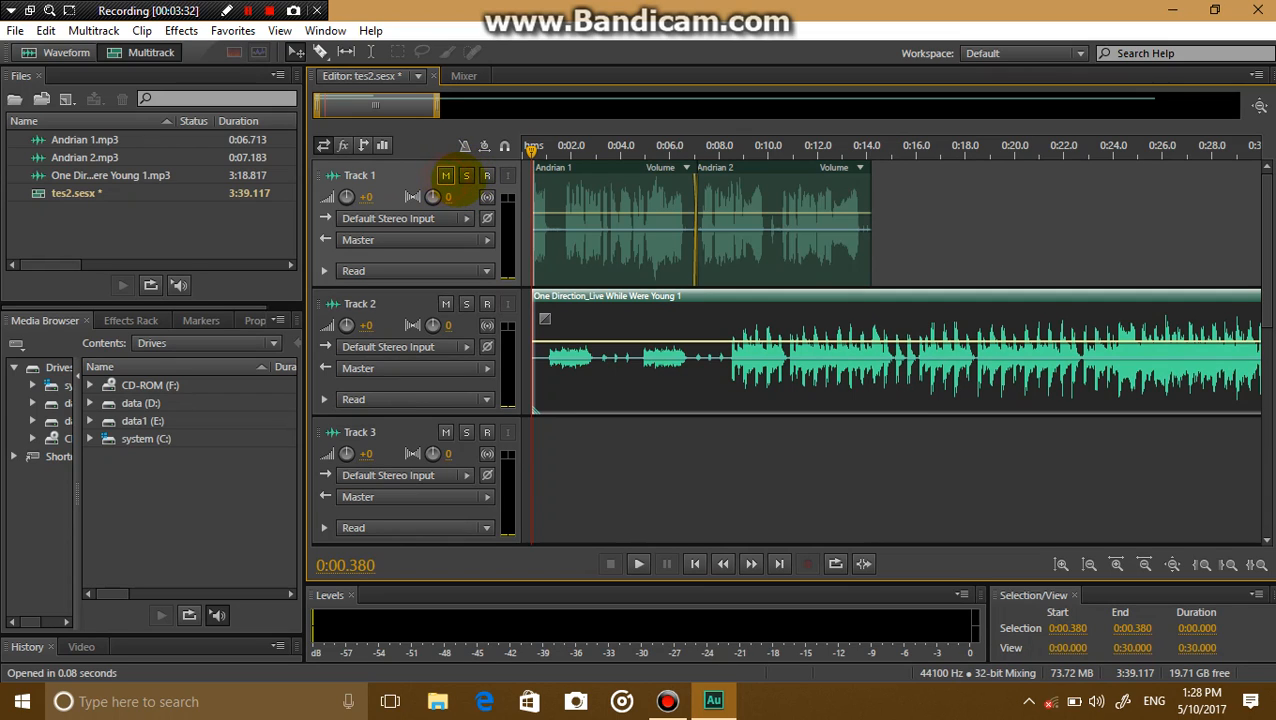
{"action": "left_click", "coordinate": [466, 176]}
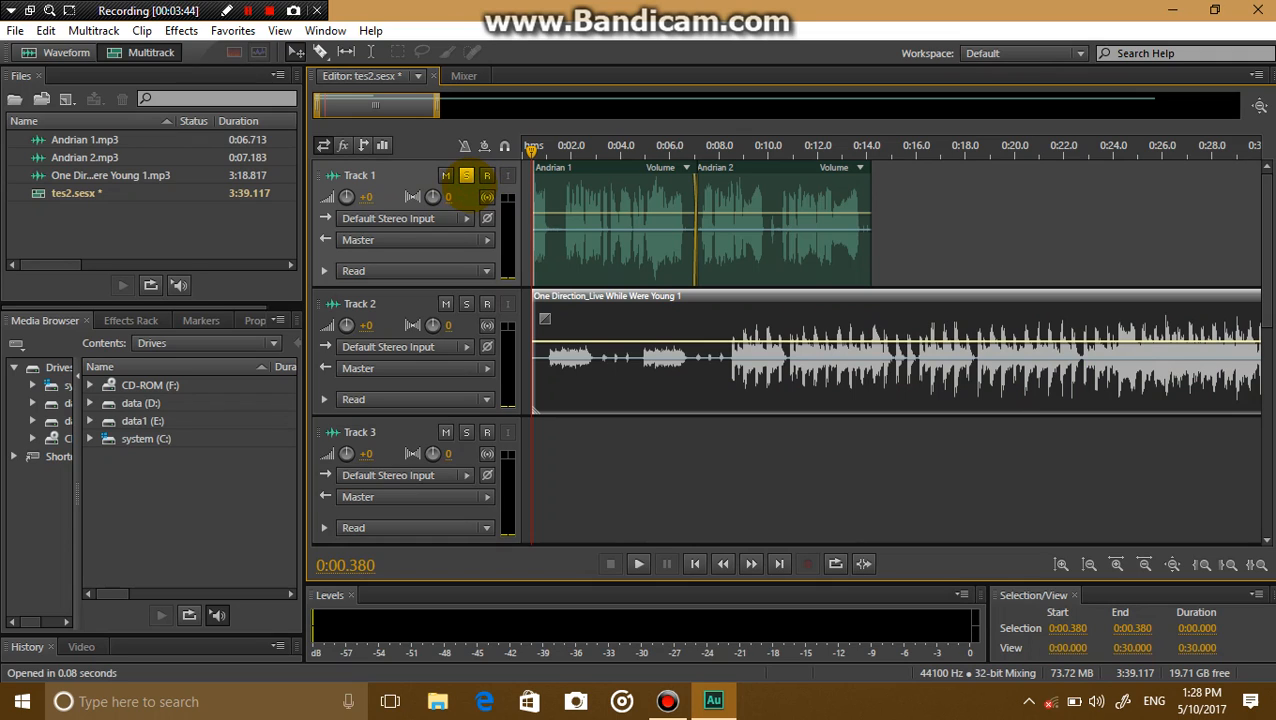
{"action": "left_click", "coordinate": [466, 176]}
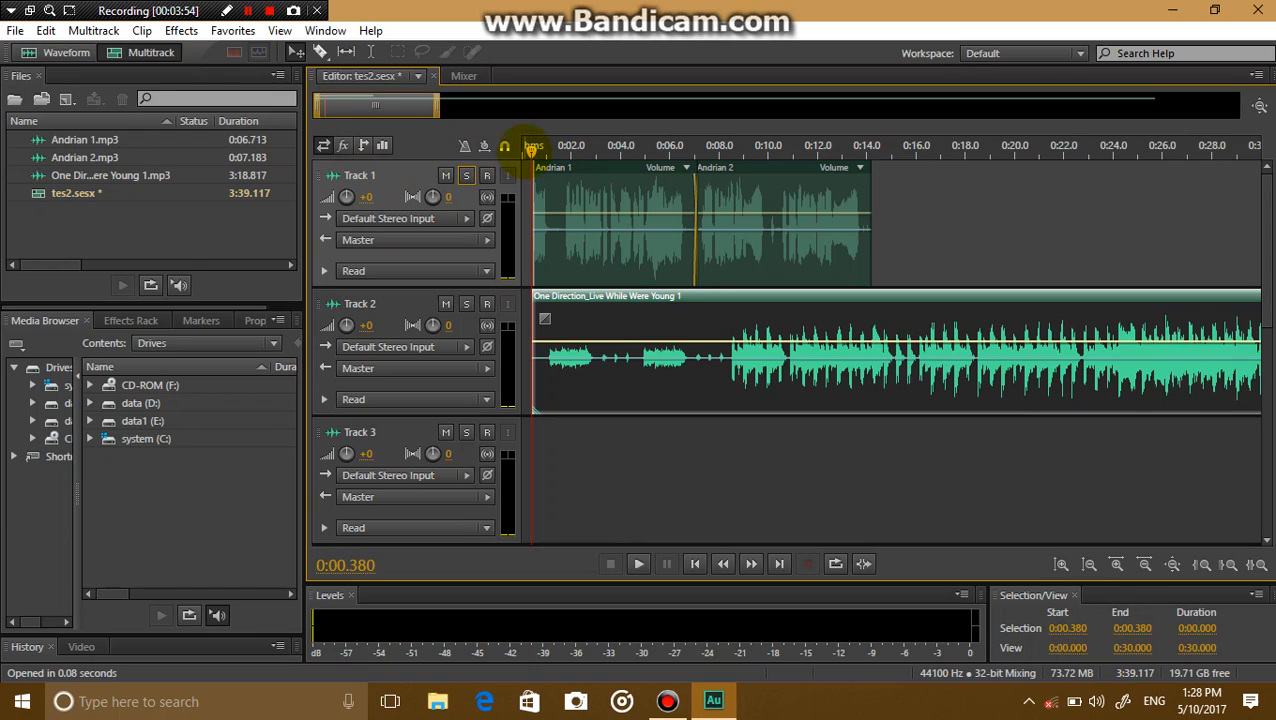
- Play back the voice clips and background music together from 0:00.114 and stop after the voices end
{"action": "left_click", "coordinate": [525, 147]}
{"action": "key", "text": "space"}
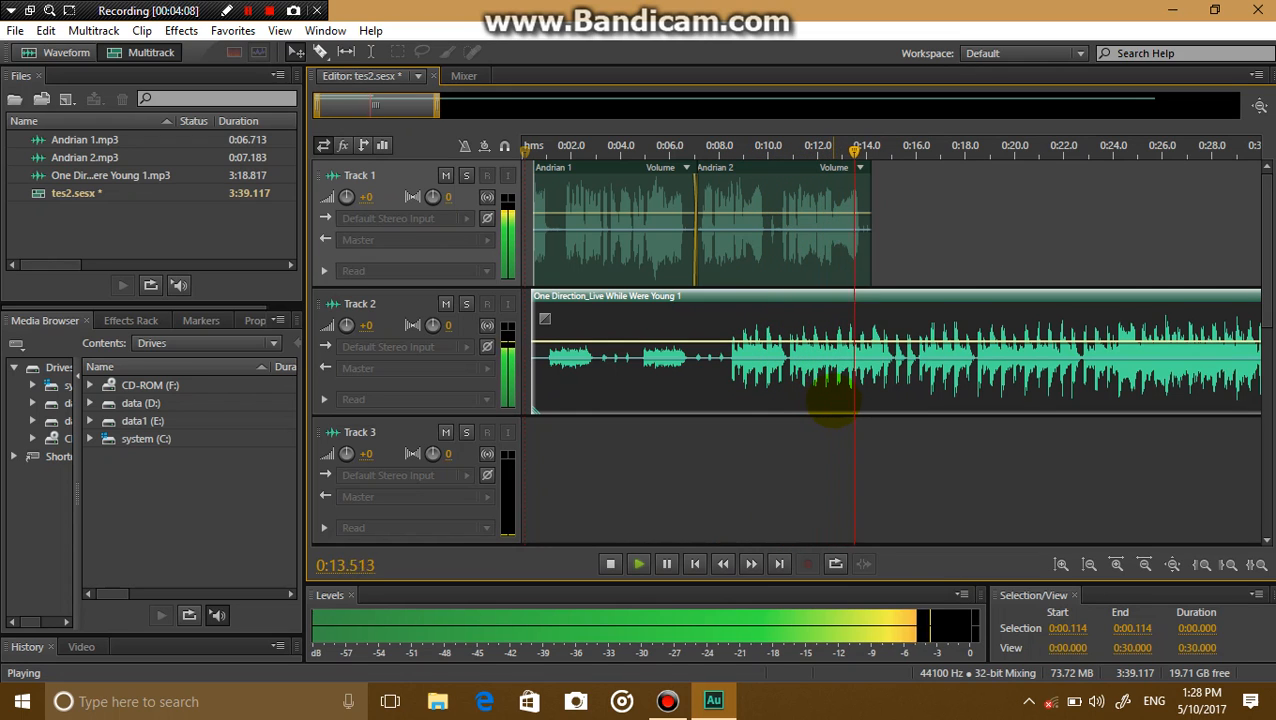
{"action": "key", "text": "space"}
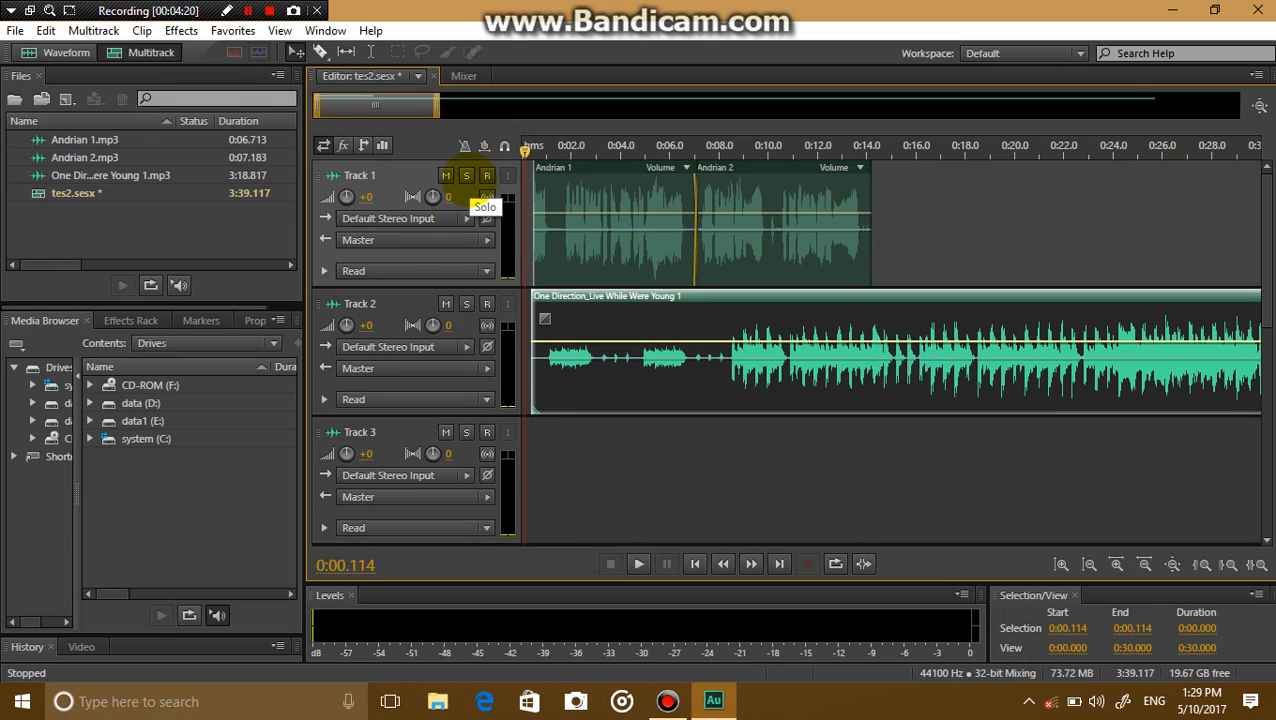
- Solo Track 1, play back a short stretch of the voice clips alone and return the playhead to 0:00.152
{"action": "left_click", "coordinate": [466, 176]}
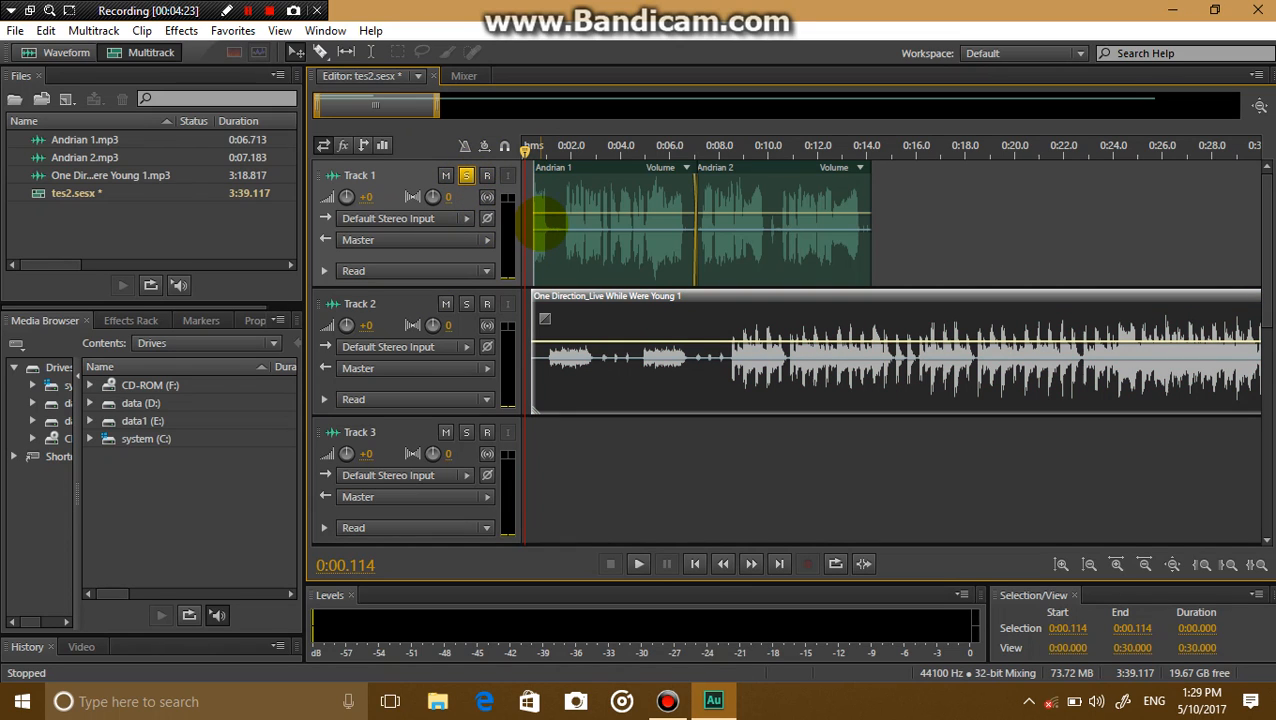
{"action": "key", "text": "space"}
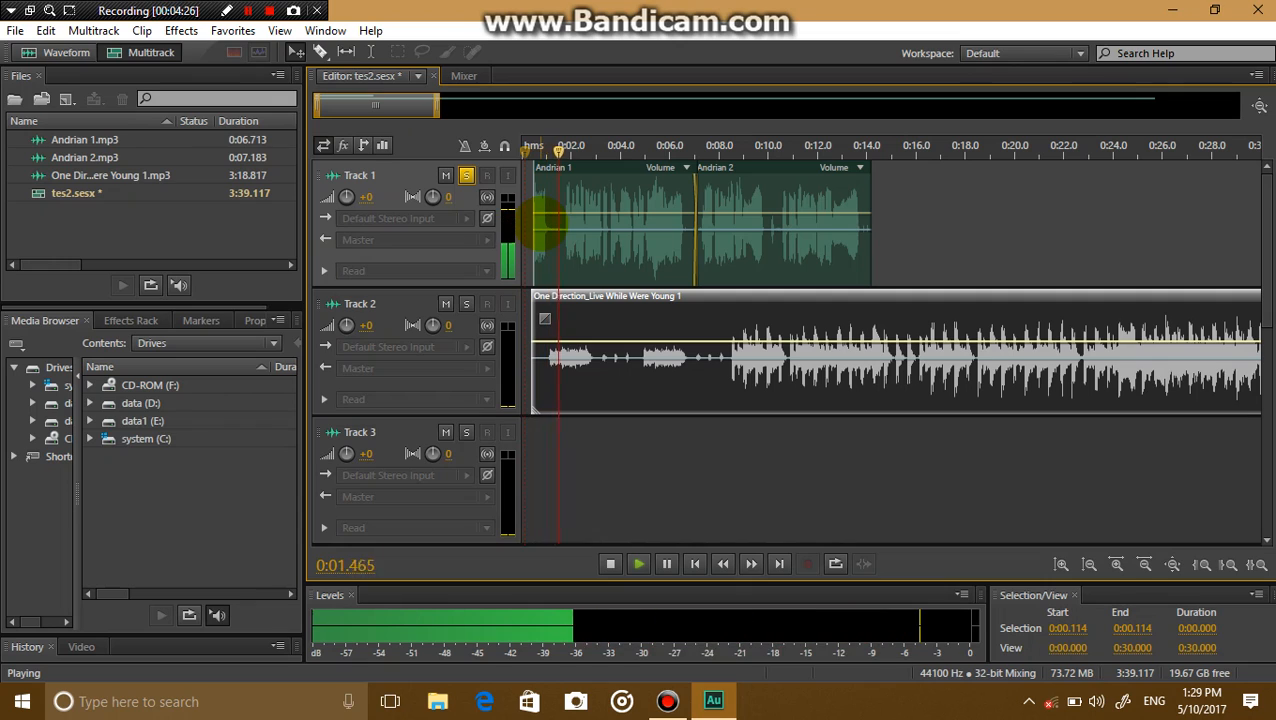
{"action": "key", "text": "space"}
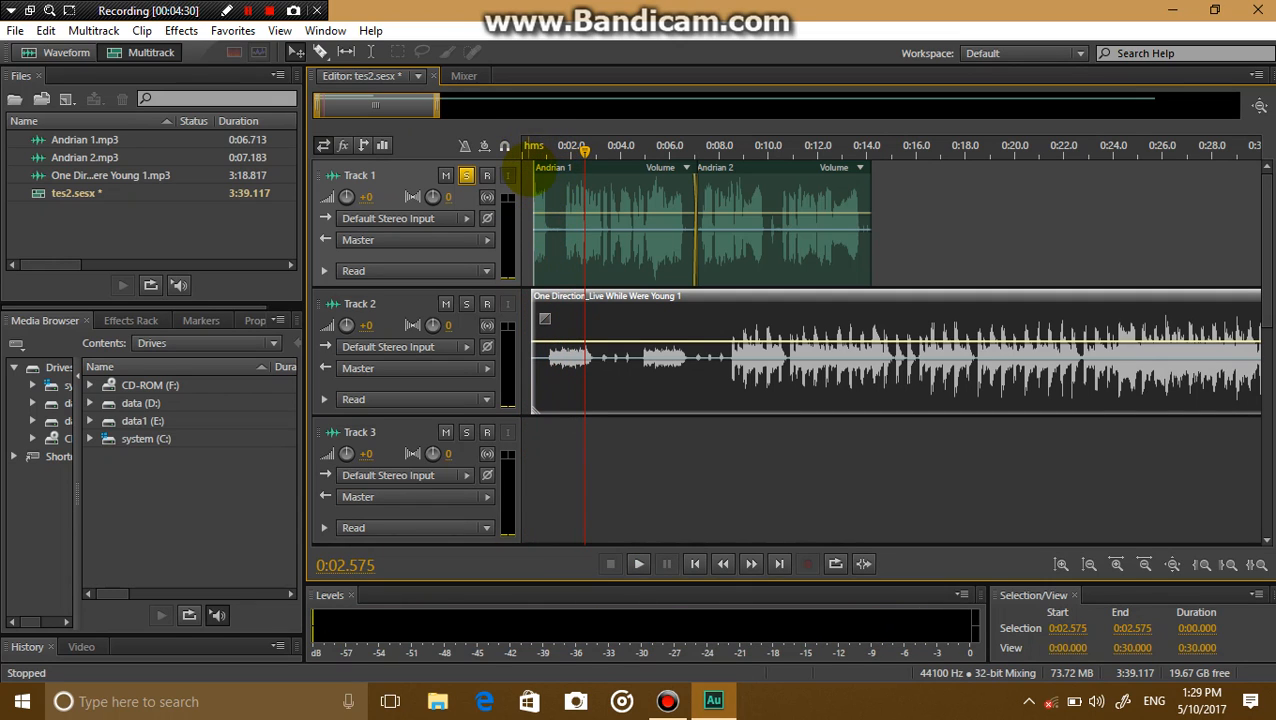
{"action": "left_click", "coordinate": [526, 148]}
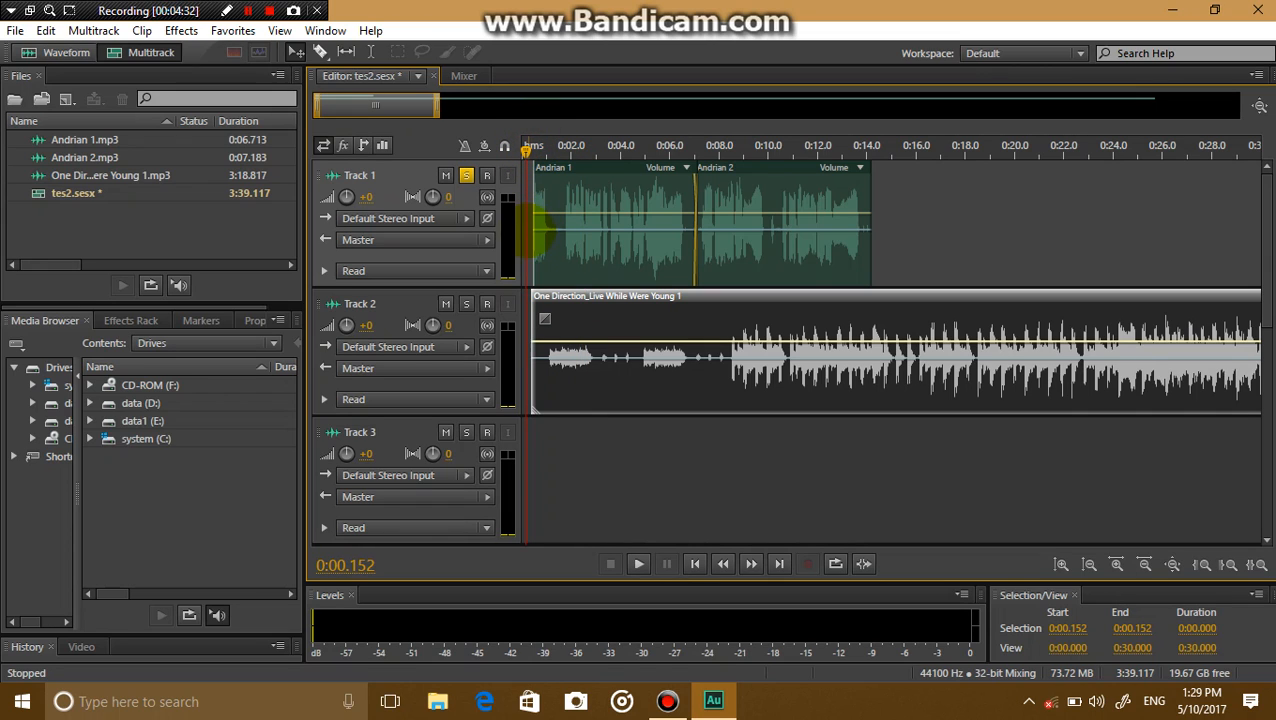
- Solo only Track 2 to play back the music from 0:00.152, and turn solo for Track 1 back on
{"action": "left_click", "coordinate": [466, 303]}
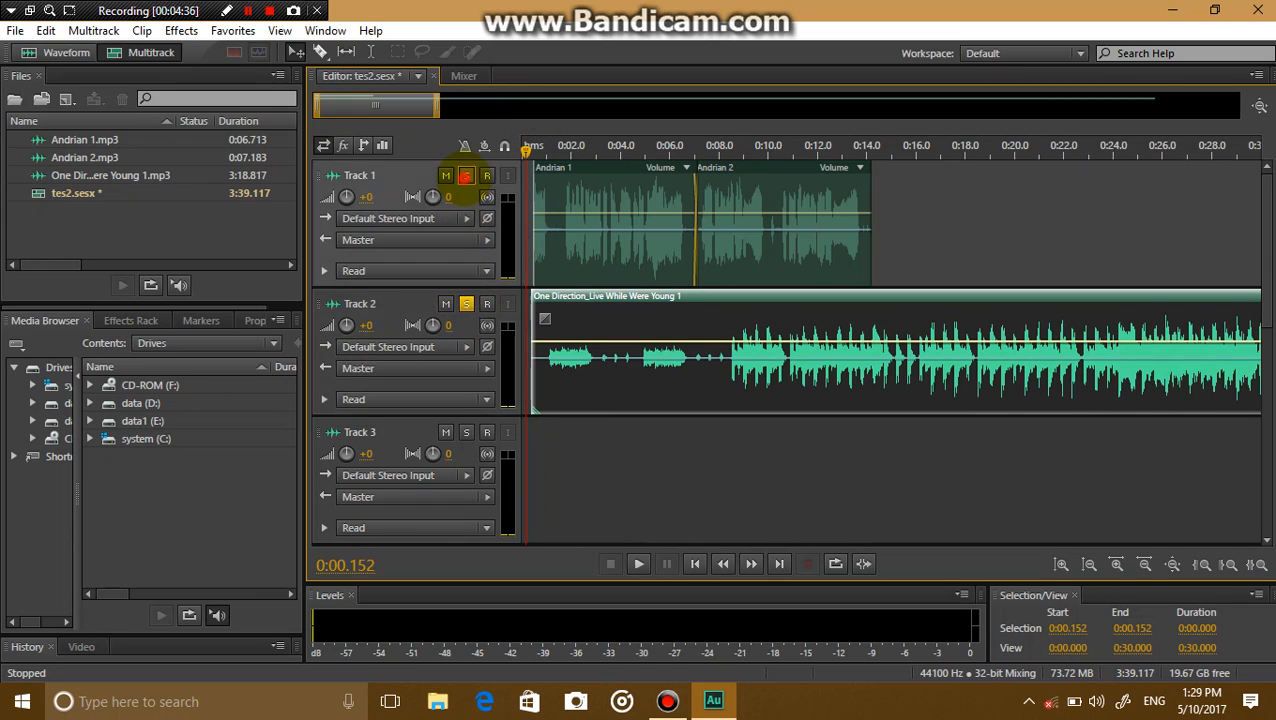
{"action": "left_click", "coordinate": [466, 175]}
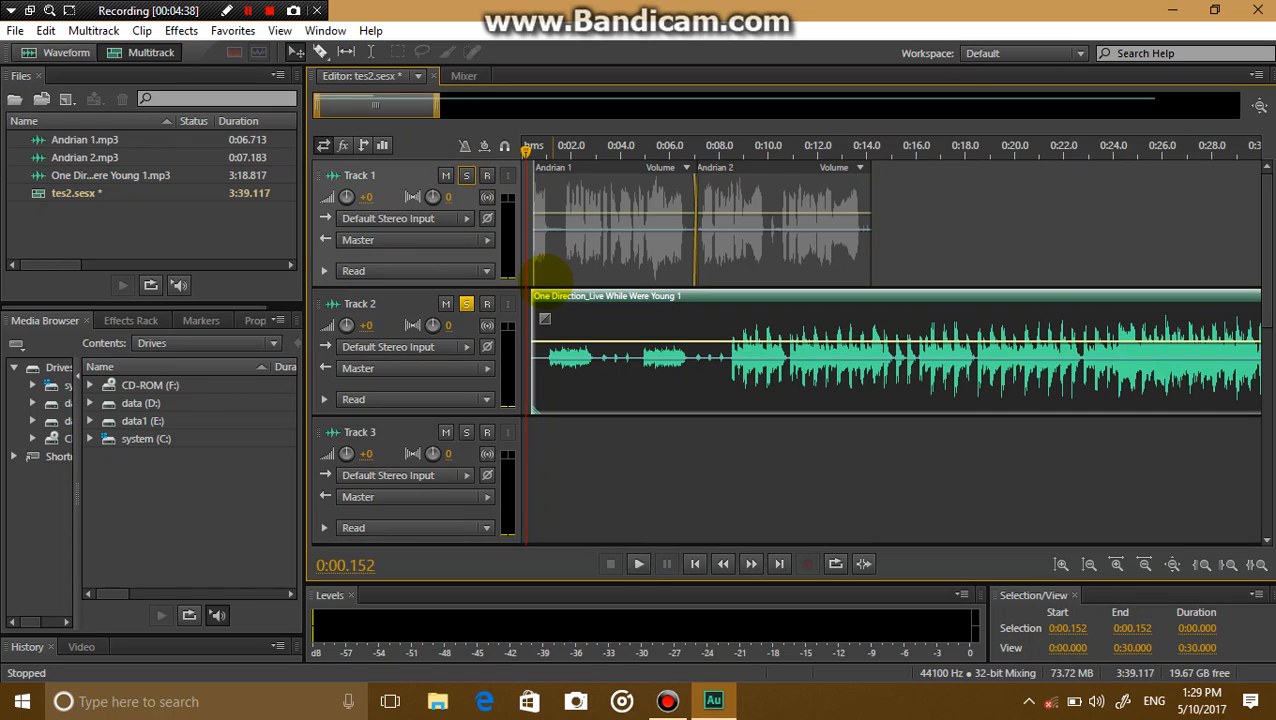
{"action": "key", "text": "space"}
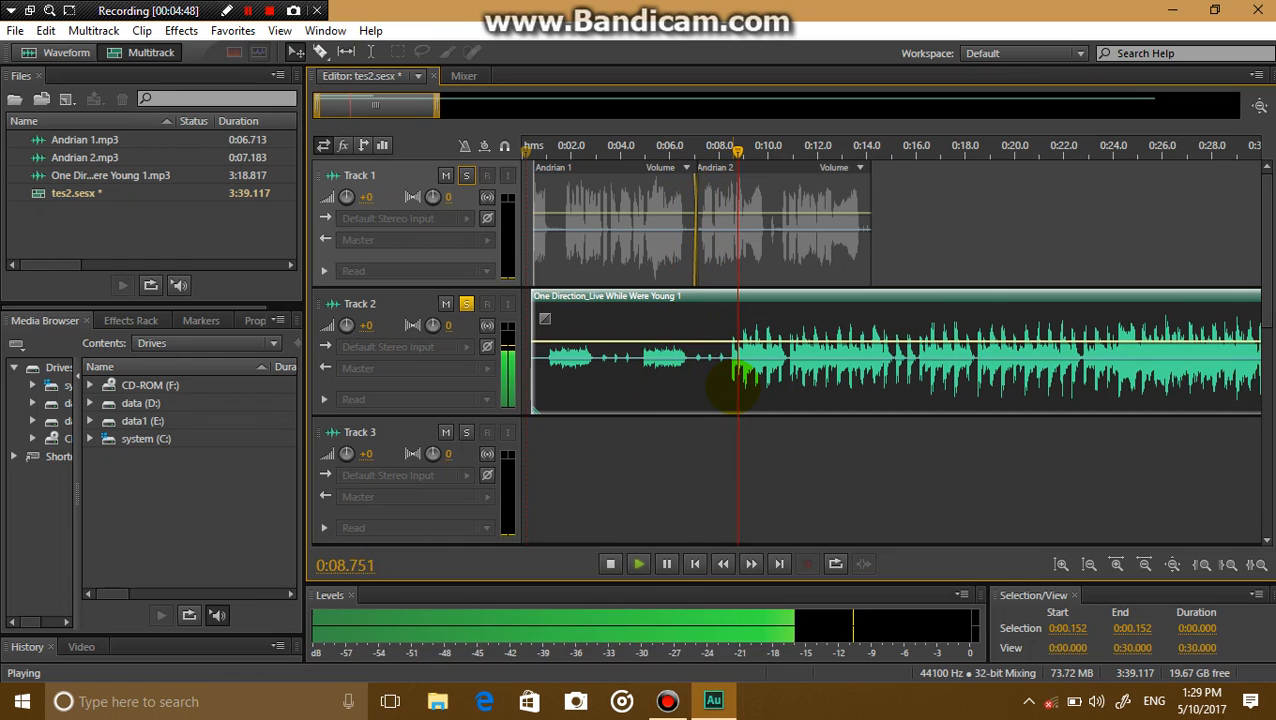
{"action": "key", "text": "space"}
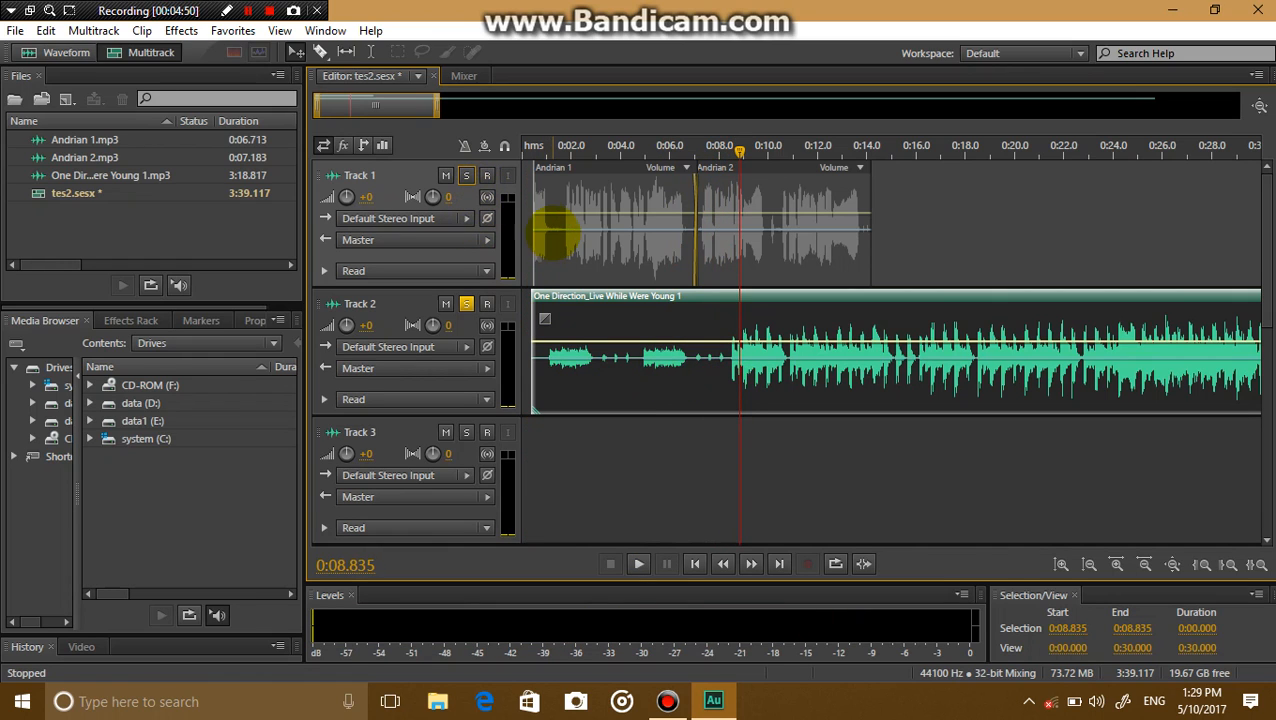
{"action": "left_click", "coordinate": [466, 175]}
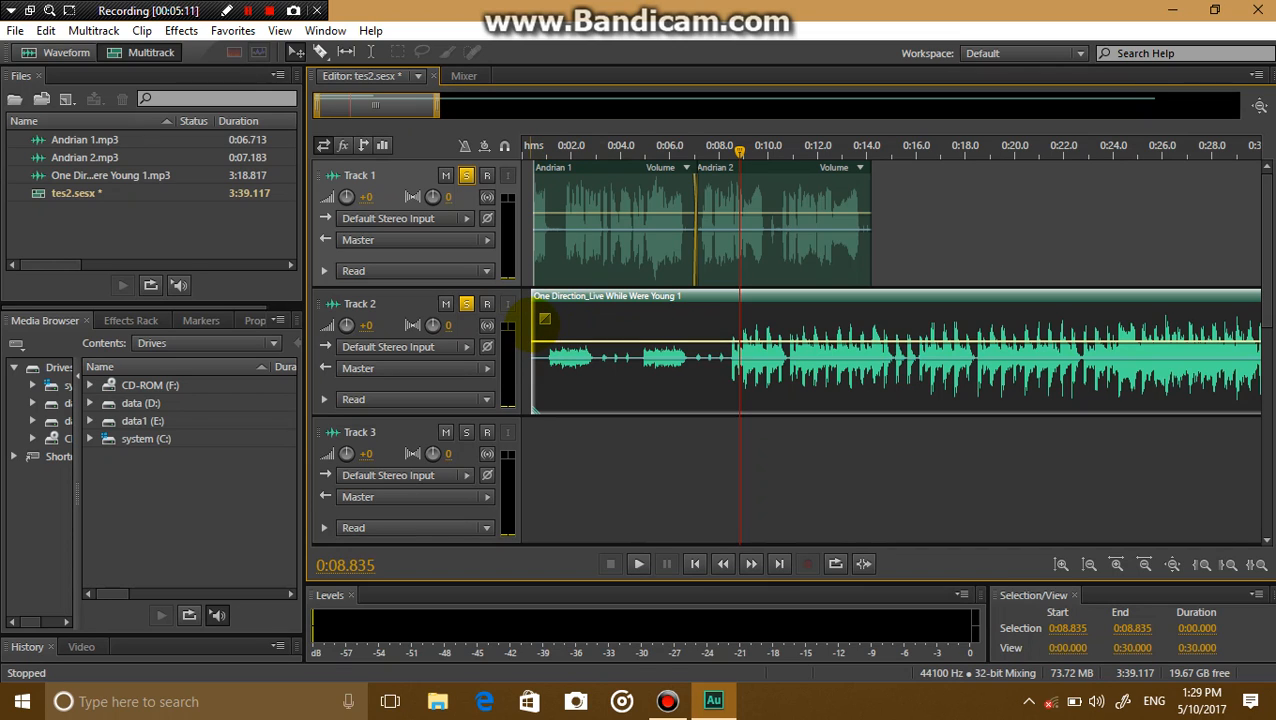
- Trim the music clip on Track 2 at both ends, removing its quiet intro, so it runs from 0:00 to about 0:26.5
{"action": "left_click", "coordinate": [541, 320]}
{"action": "left_click_drag", "start_coordinate": [544, 320], "coordinate": [451, 385]}
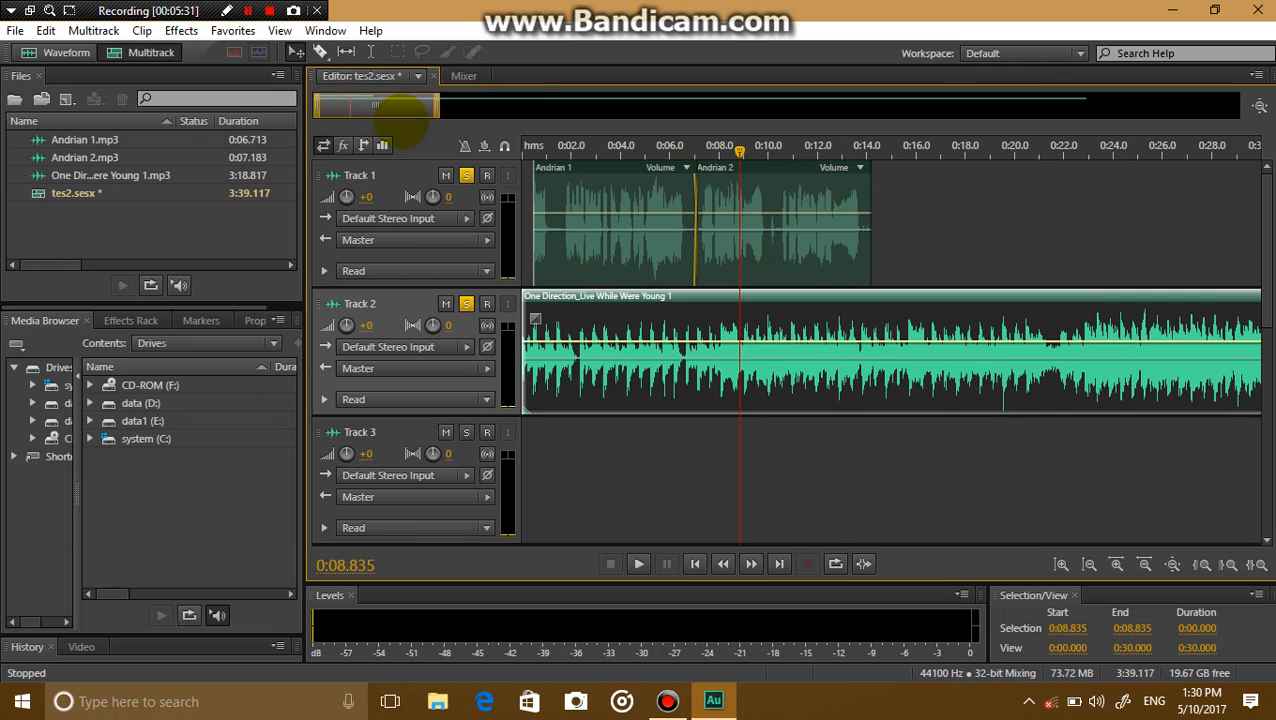
{"action": "left_click_drag", "start_coordinate": [405, 104], "coordinate": [1094, 104]}
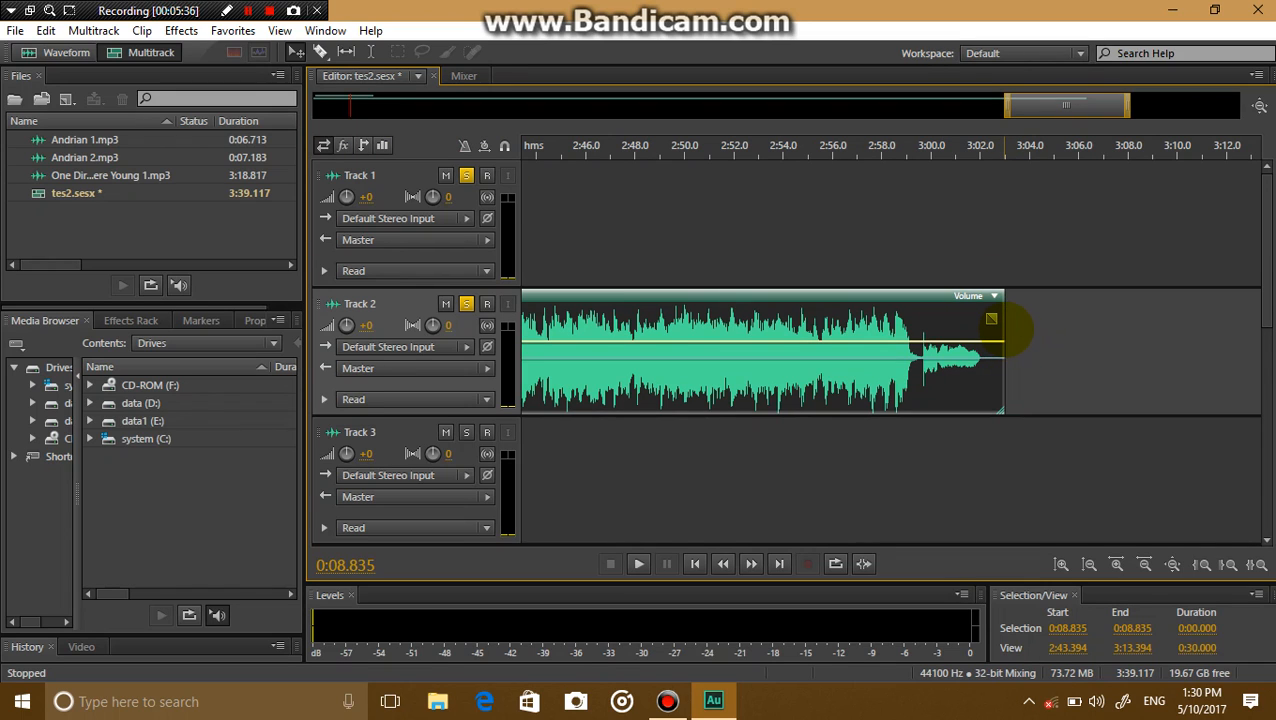
{"action": "left_click_drag", "start_coordinate": [1003, 331], "coordinate": [1122, 337]}
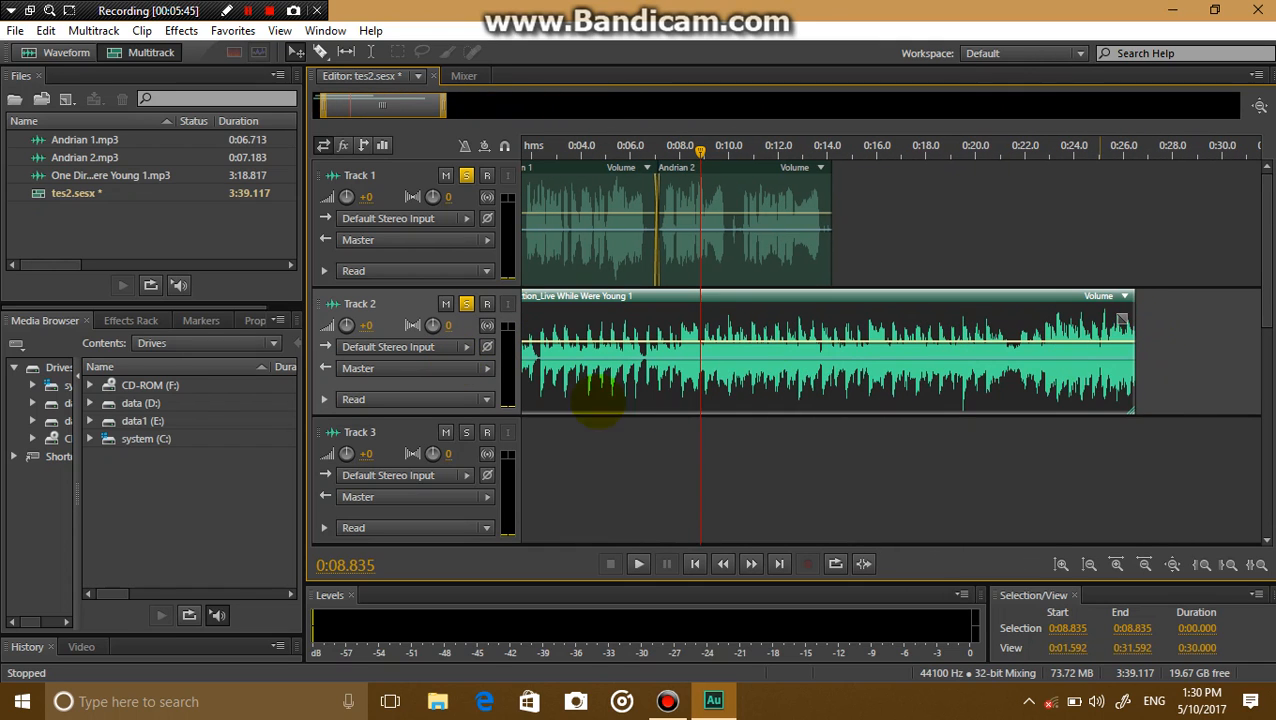
- Turn off solo for Track 1 and play back the trimmed music from 0:00.304 to about 0:14
{"action": "left_click", "coordinate": [529, 146]}
{"action": "left_click_drag", "start_coordinate": [399, 99], "coordinate": [356, 105]}
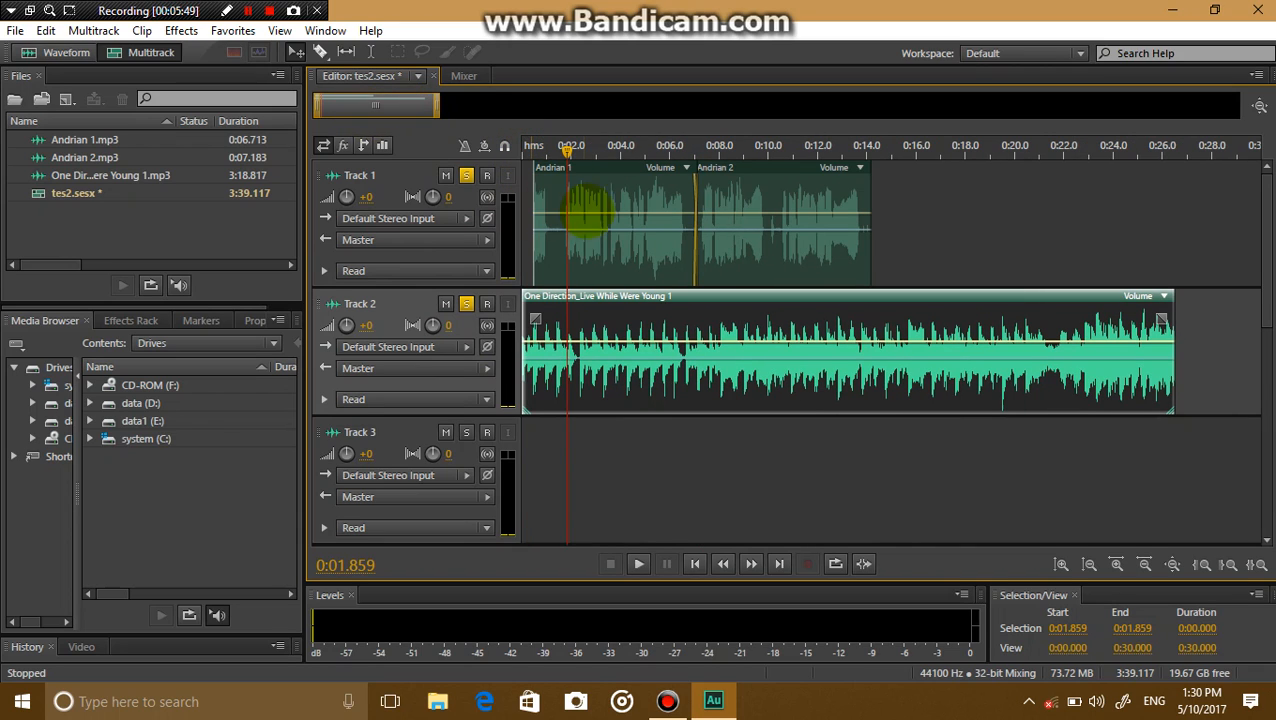
{"action": "left_click", "coordinate": [529, 146]}
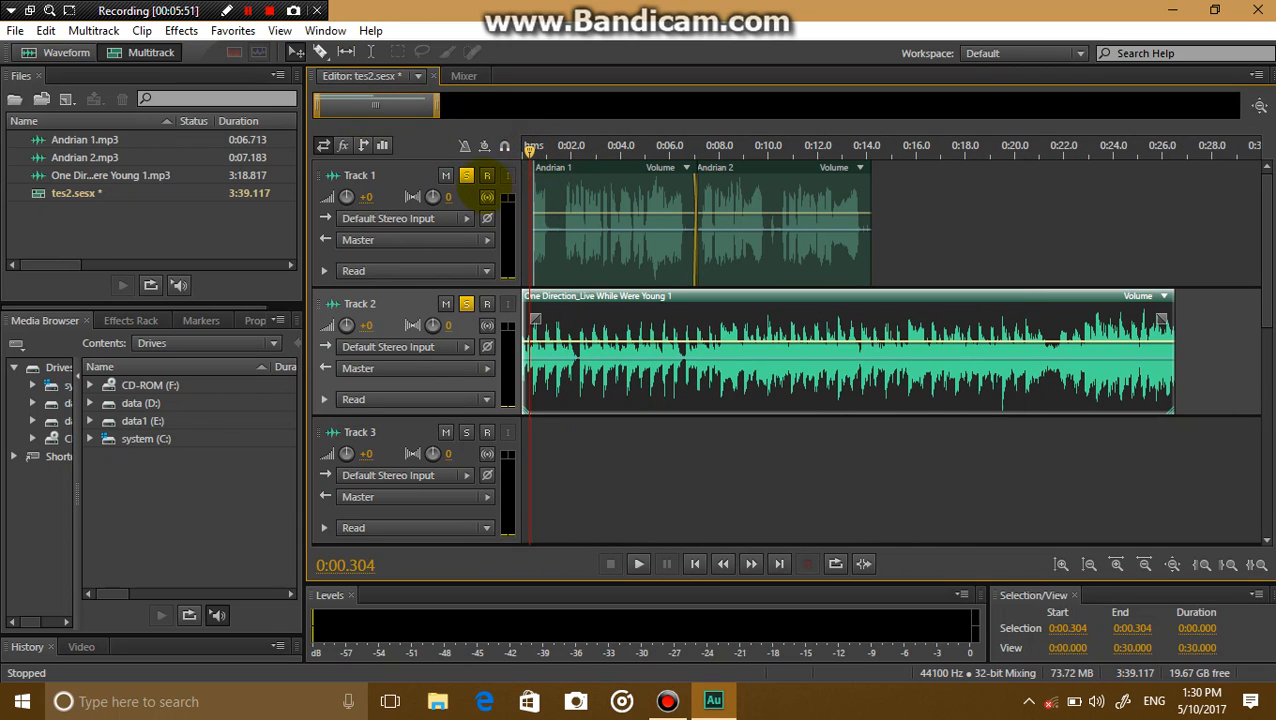
{"action": "left_click", "coordinate": [466, 175]}
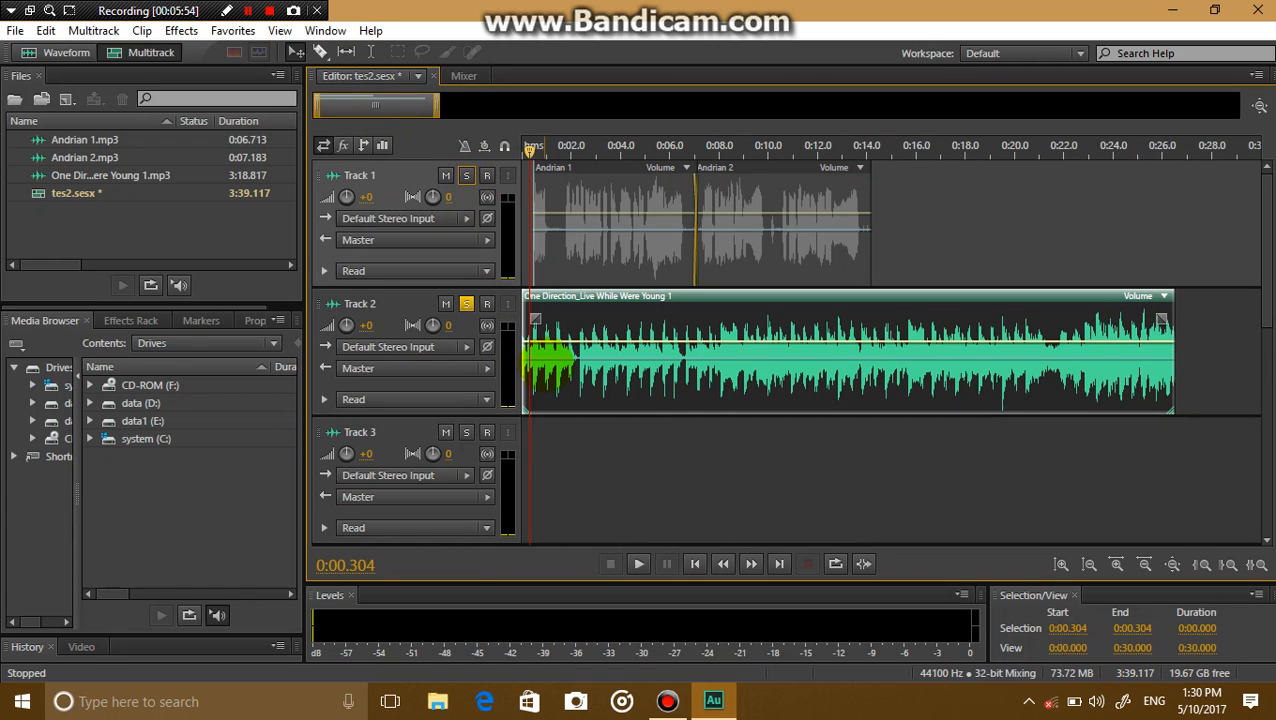
{"action": "key", "text": "space"}
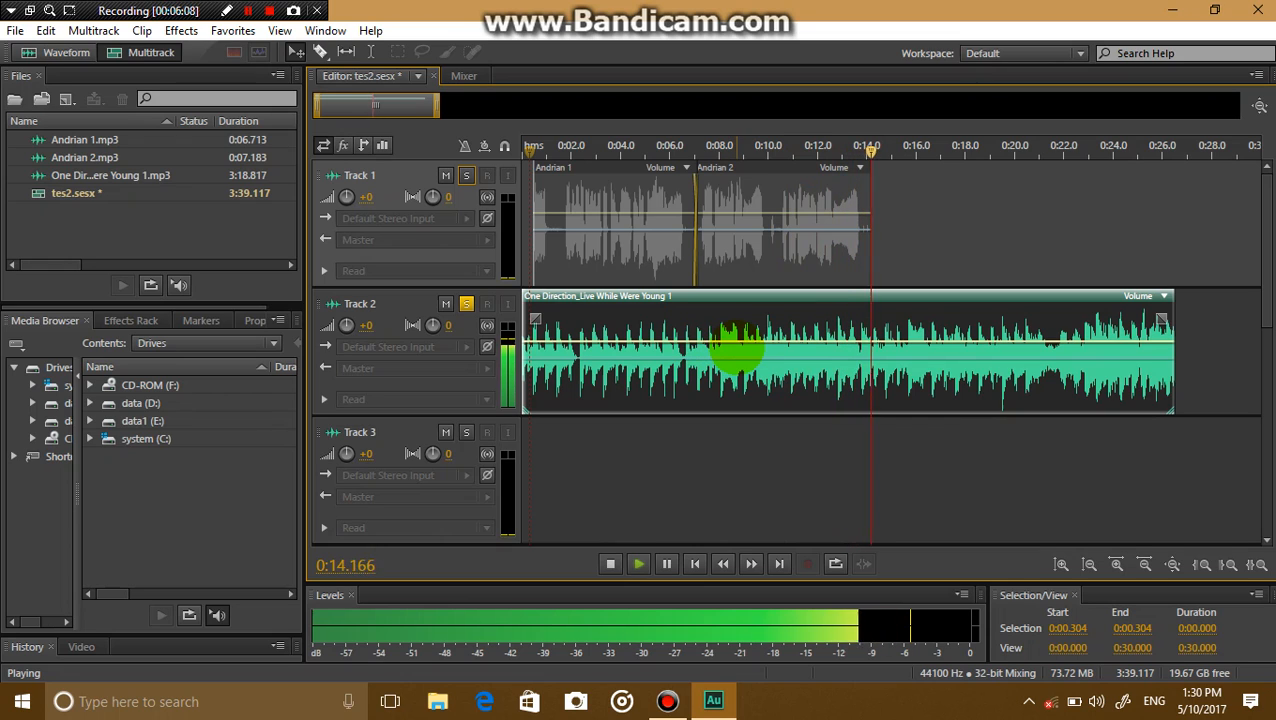
{"action": "key", "text": "space"}
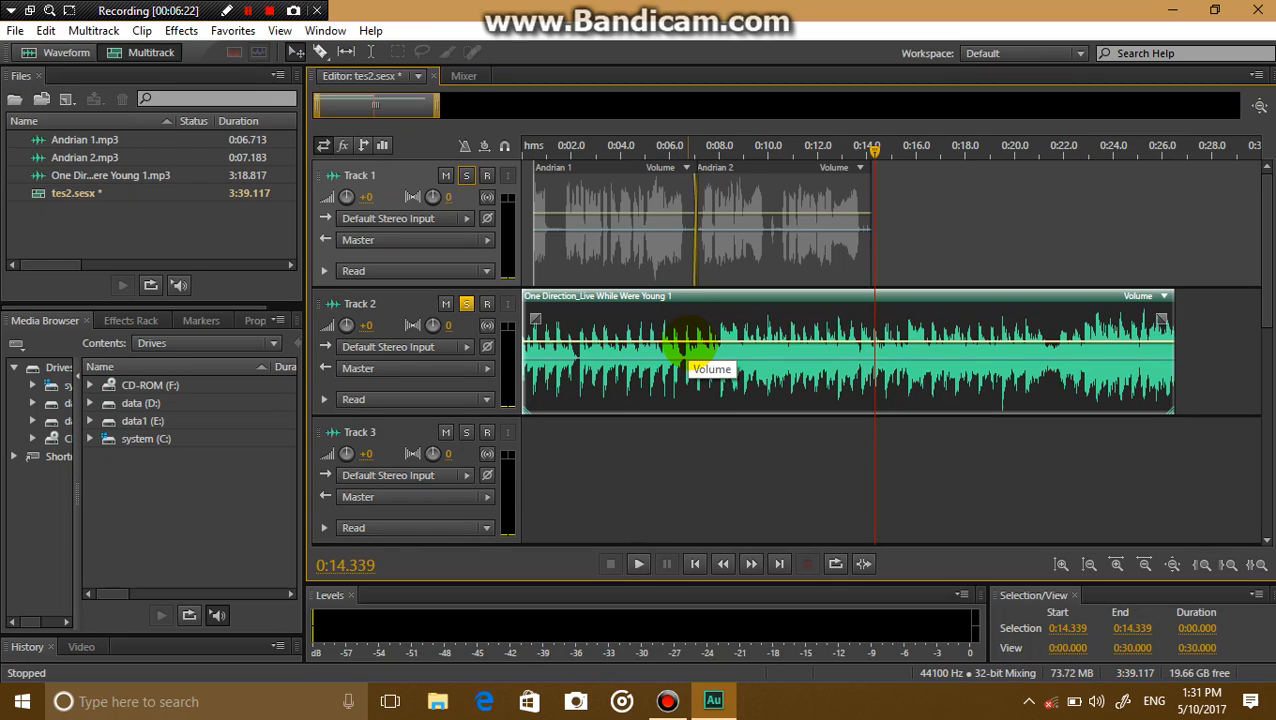
- Raise the music clip's volume envelope to the maximum, play back its beginning and return the playhead to 0:00.190
{"action": "left_click_drag", "start_coordinate": [688, 341], "coordinate": [660, 285]}
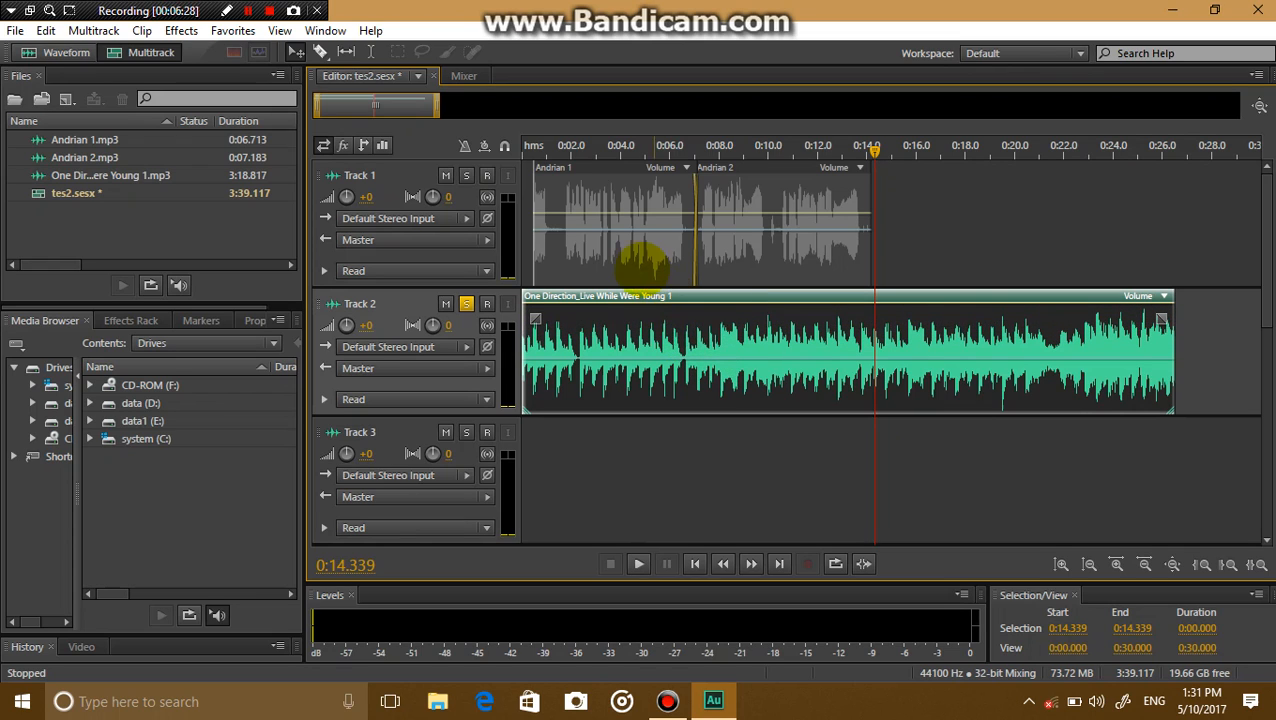
{"action": "left_click", "coordinate": [528, 147]}
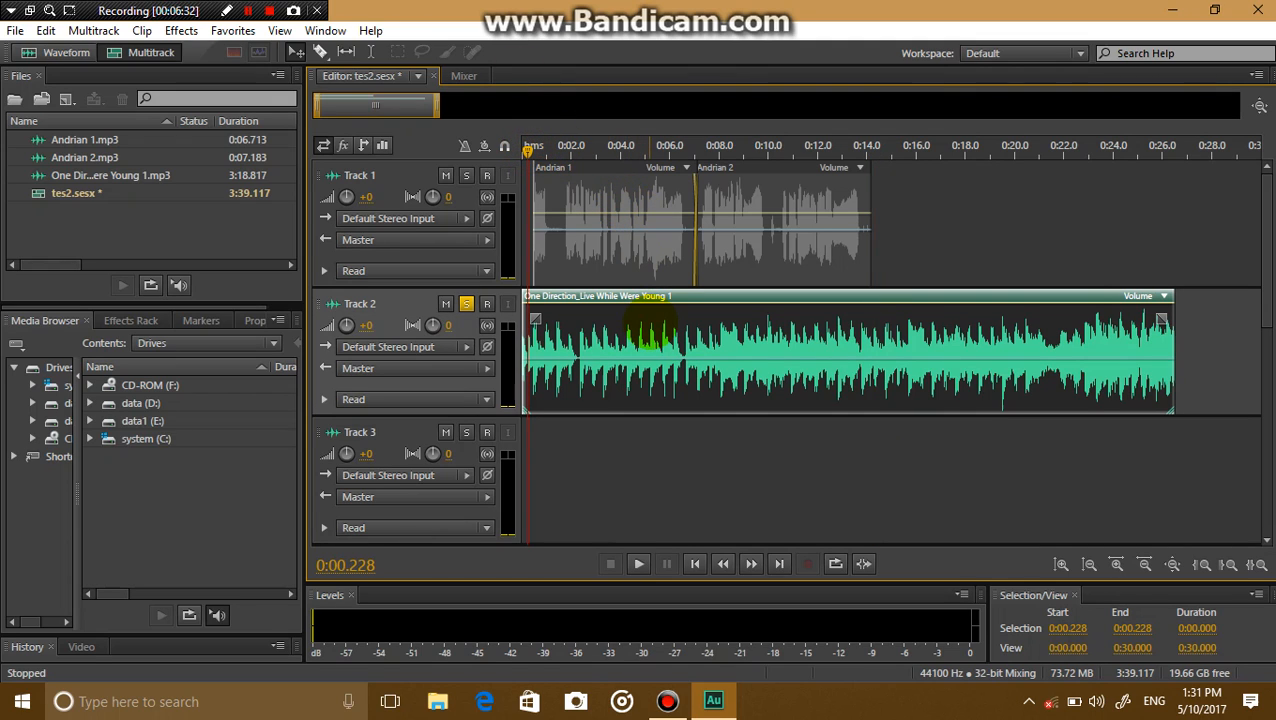
{"action": "key", "text": "space"}
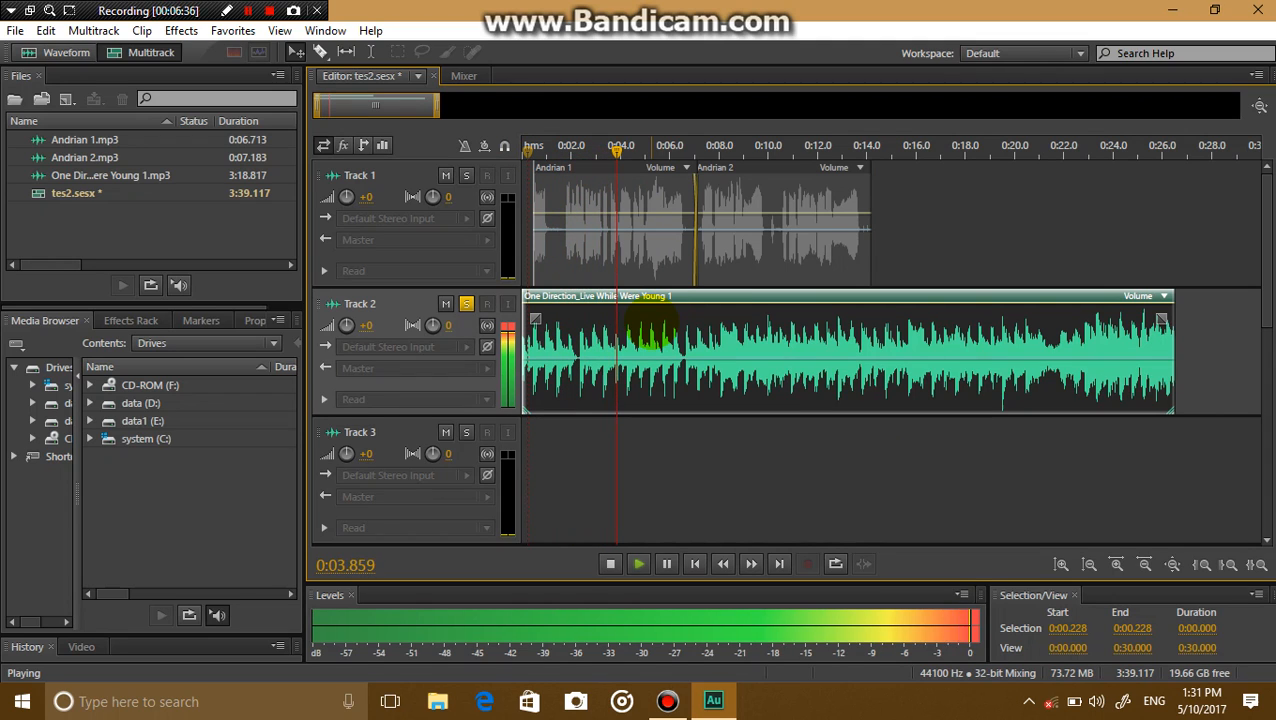
{"action": "key", "text": "space"}
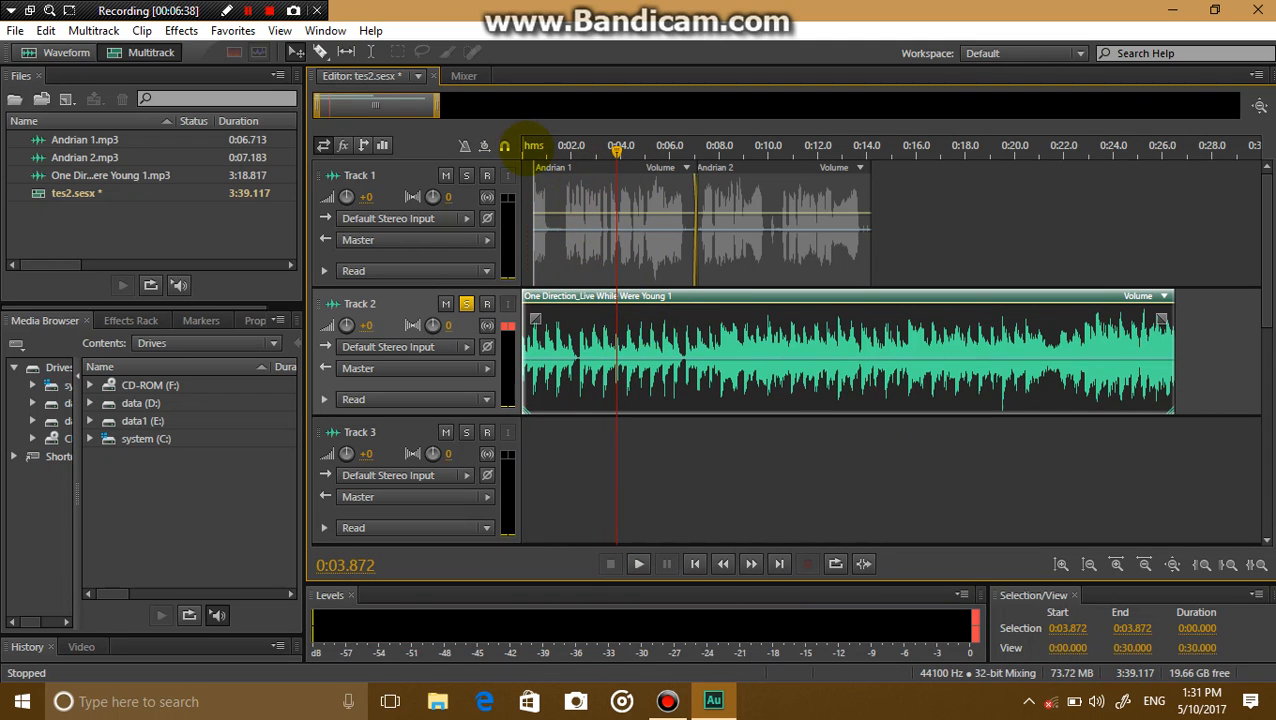
{"action": "left_click", "coordinate": [524, 146]}
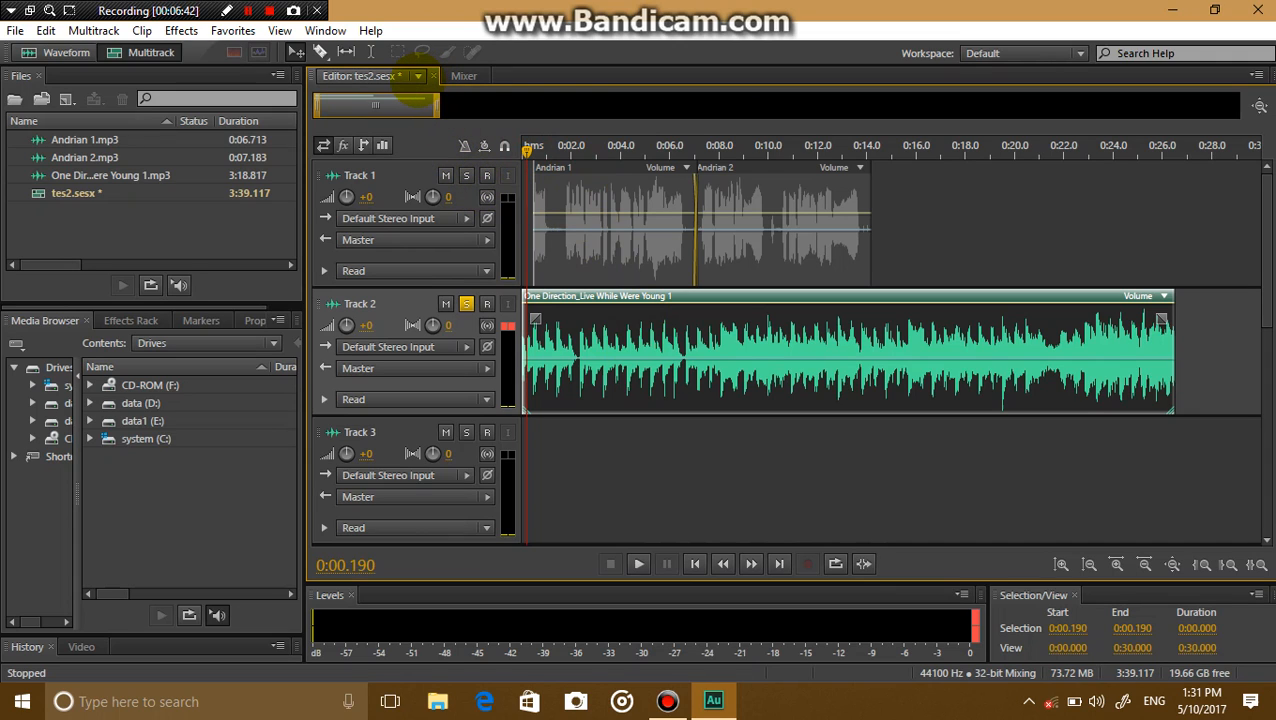
- Open the recent session kabaret.sesx to examine its track layout and switch back to the tes2.sesx session
{"action": "left_click", "coordinate": [418, 77]}
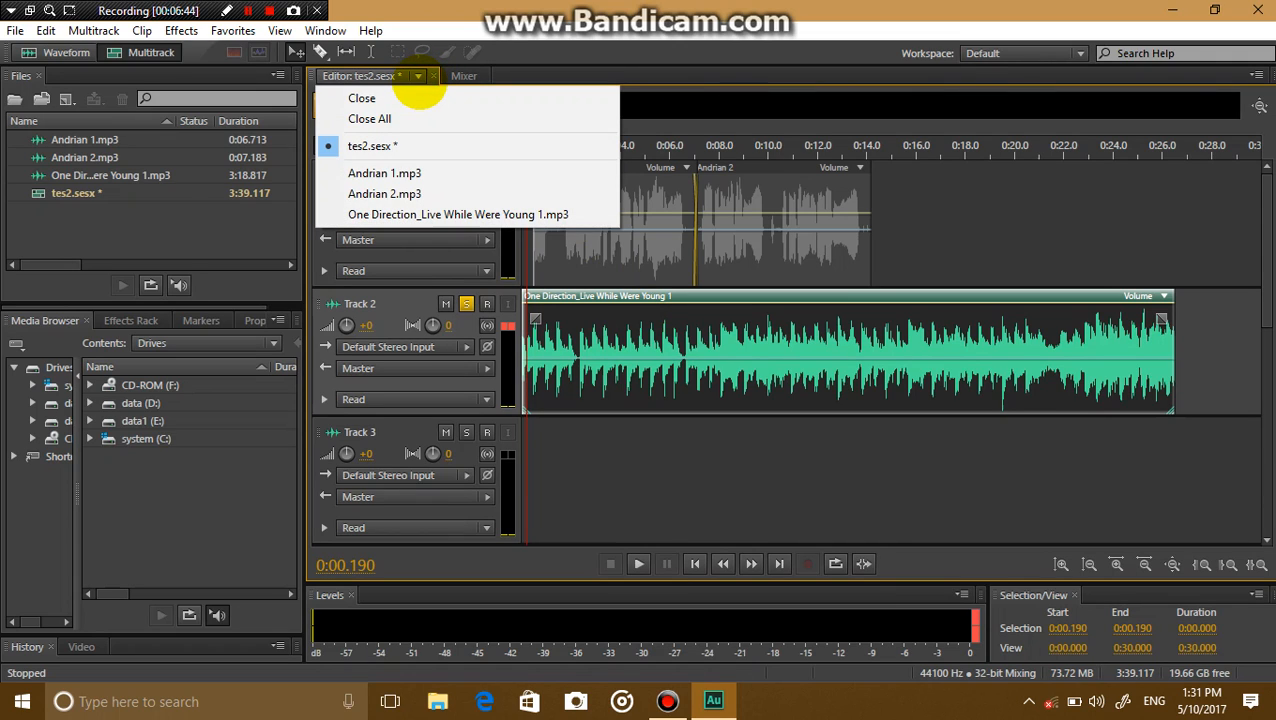
{"action": "left_click", "coordinate": [420, 80]}
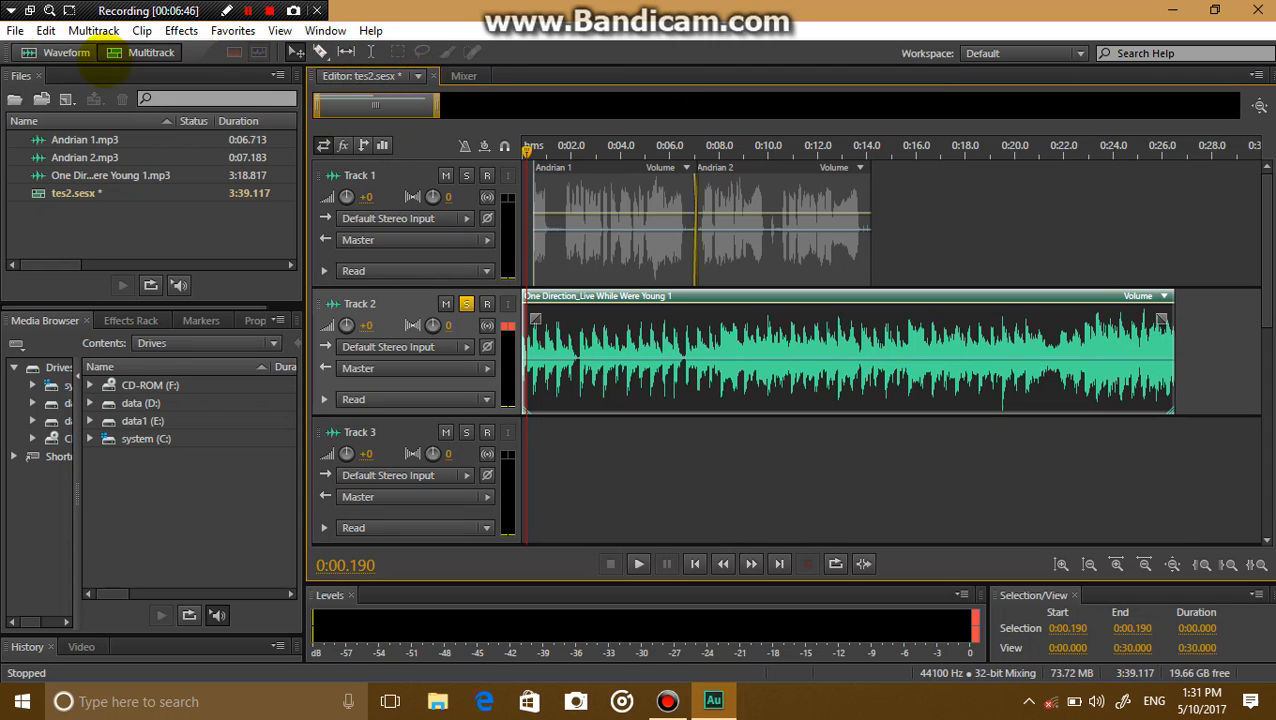
{"action": "left_click", "coordinate": [15, 30]}
{"action": "mouse_move", "coordinate": [148, 112]}
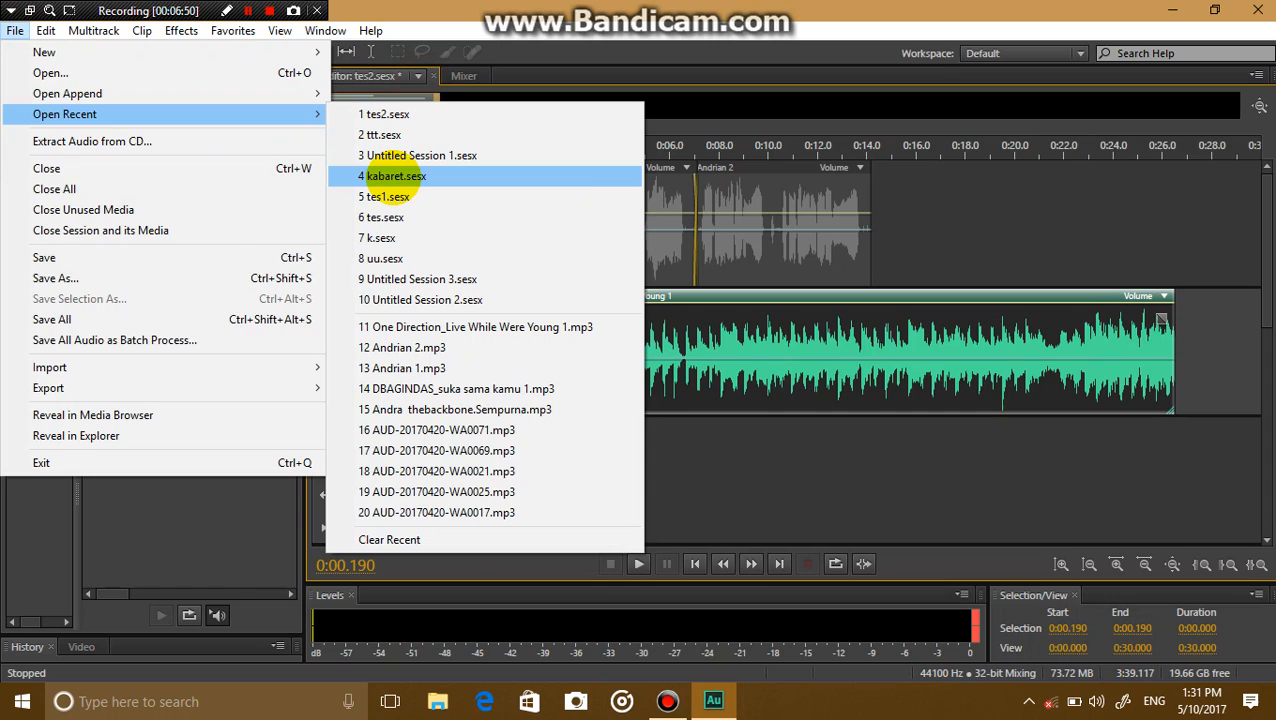
{"action": "left_click", "coordinate": [395, 177]}
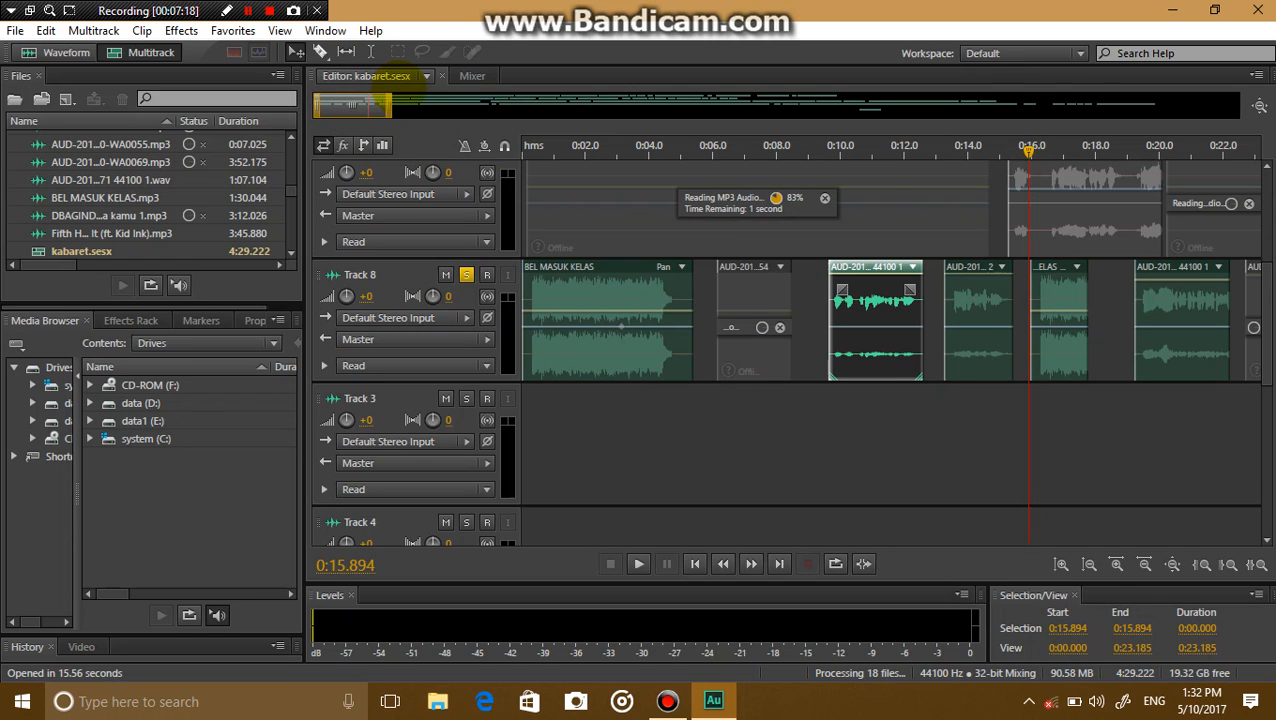
{"action": "left_click", "coordinate": [422, 77]}
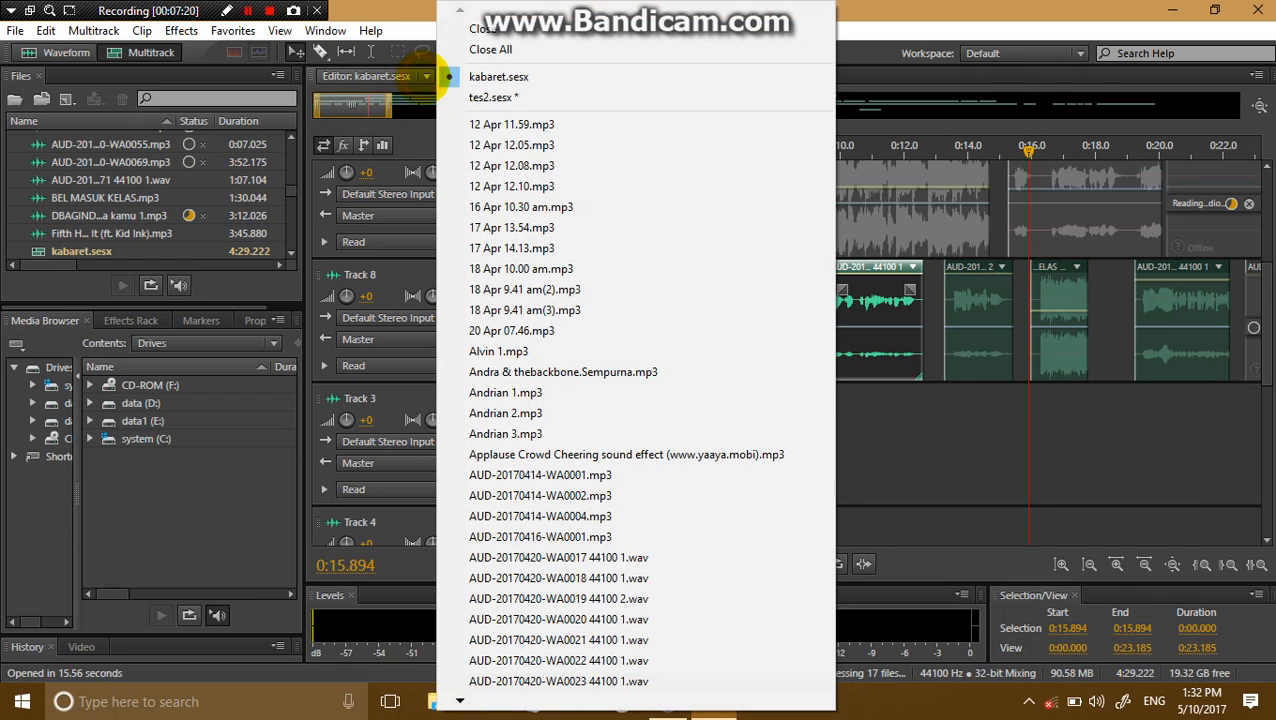
{"action": "left_click", "coordinate": [517, 93]}
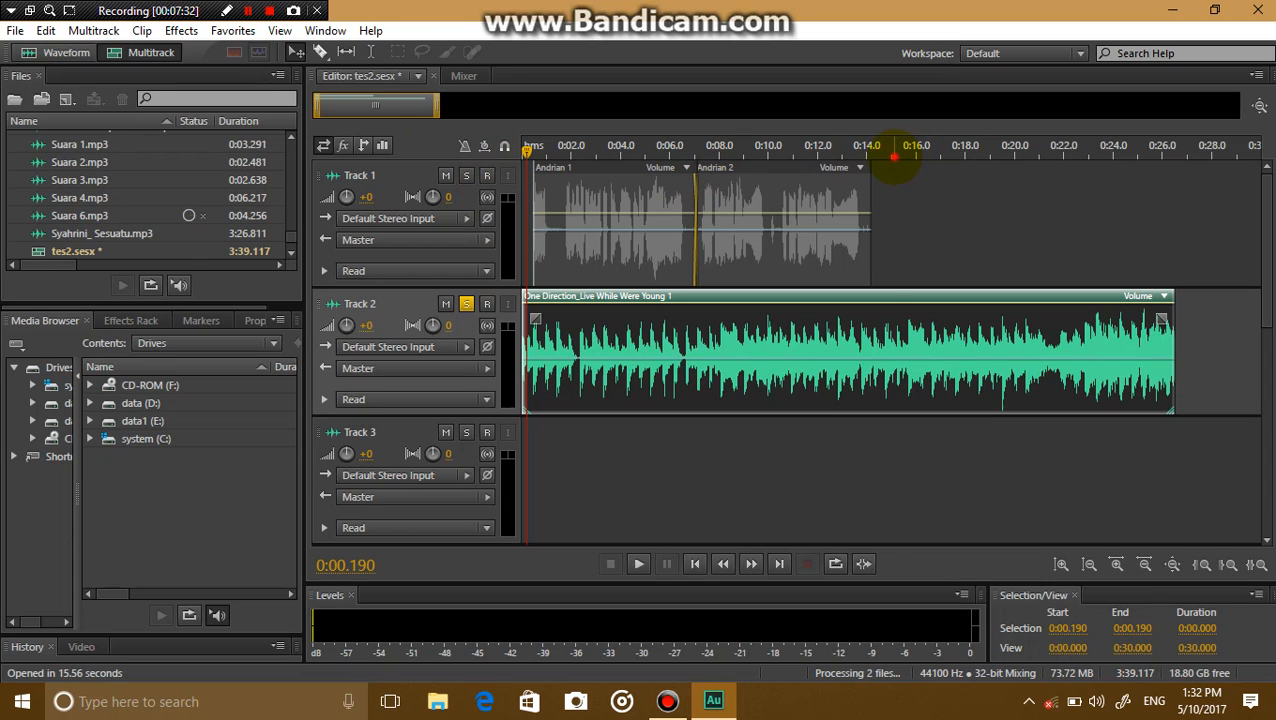
- Place the playhead just past the voice clips at 0:15.114 and turn off solo for Track 2
{"action": "left_click", "coordinate": [893, 157]}
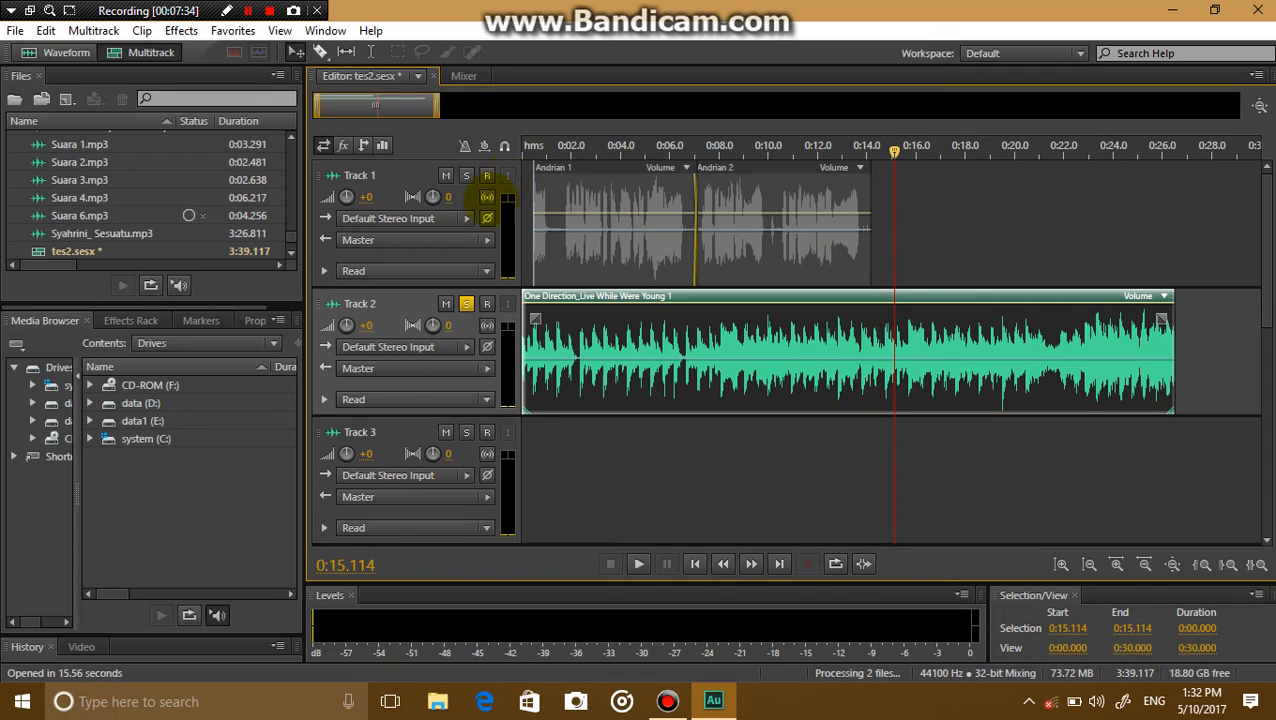
{"action": "left_click", "coordinate": [466, 303]}
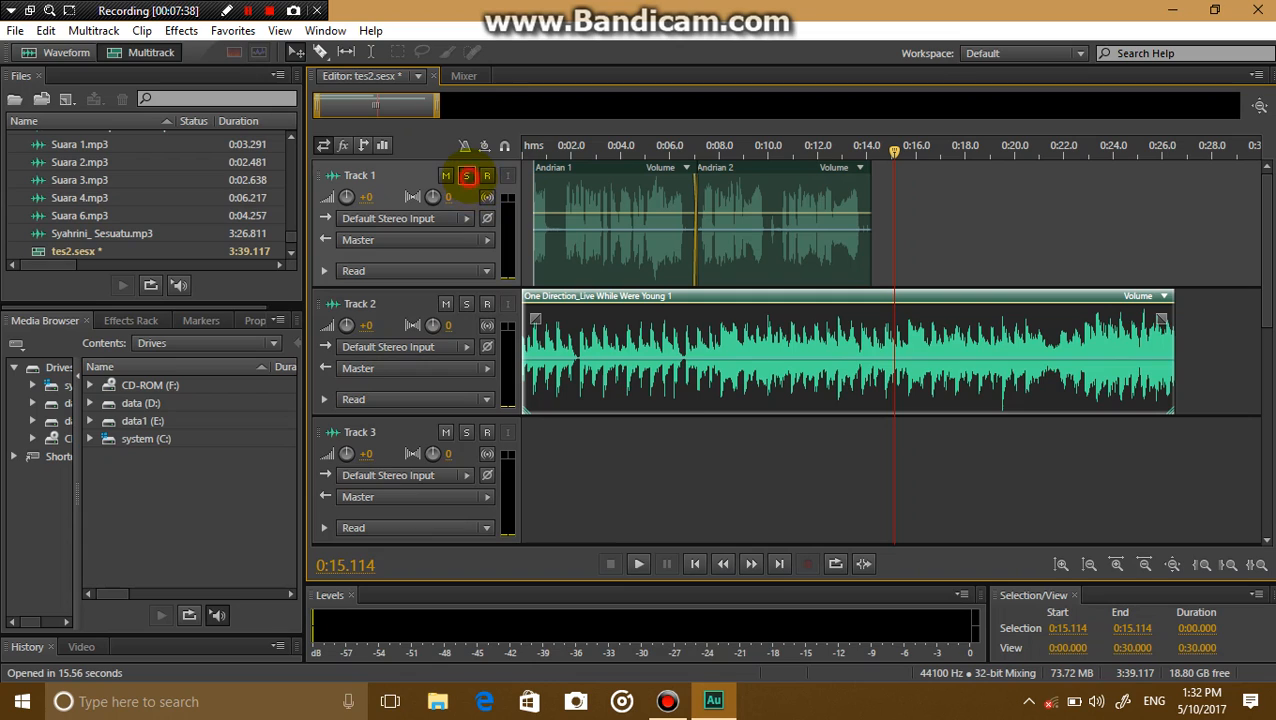
- Solo and arm Track 1, record a clip of about 6 seconds from 0:15.114, and disarm the track with the playhead at 0:15.304
{"action": "left_click", "coordinate": [466, 176]}
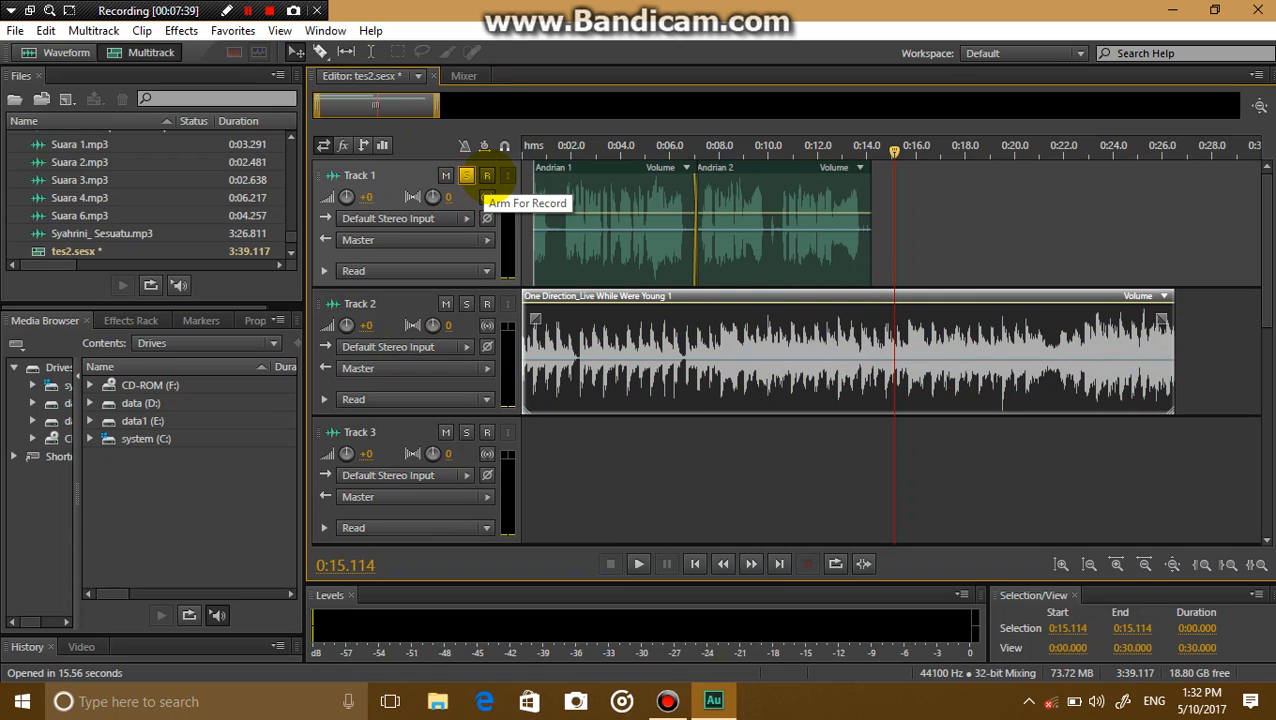
{"action": "left_click", "coordinate": [486, 176]}
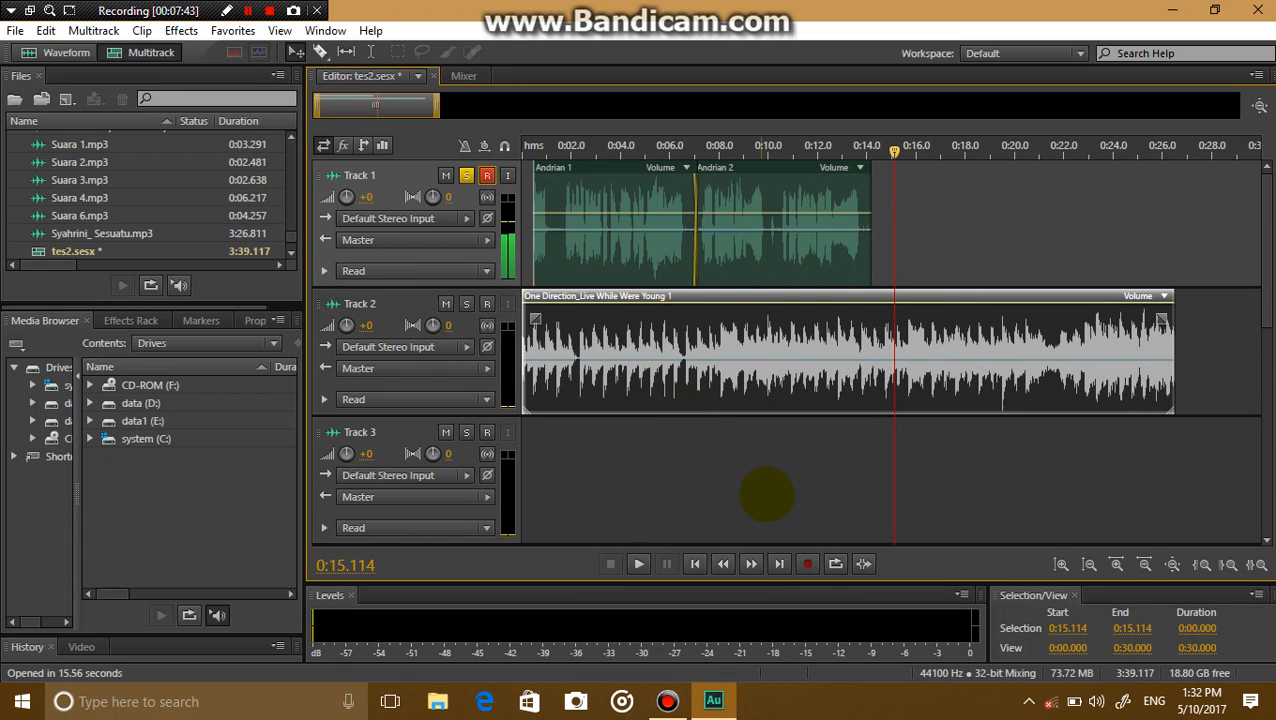
{"action": "left_click", "coordinate": [809, 563]}
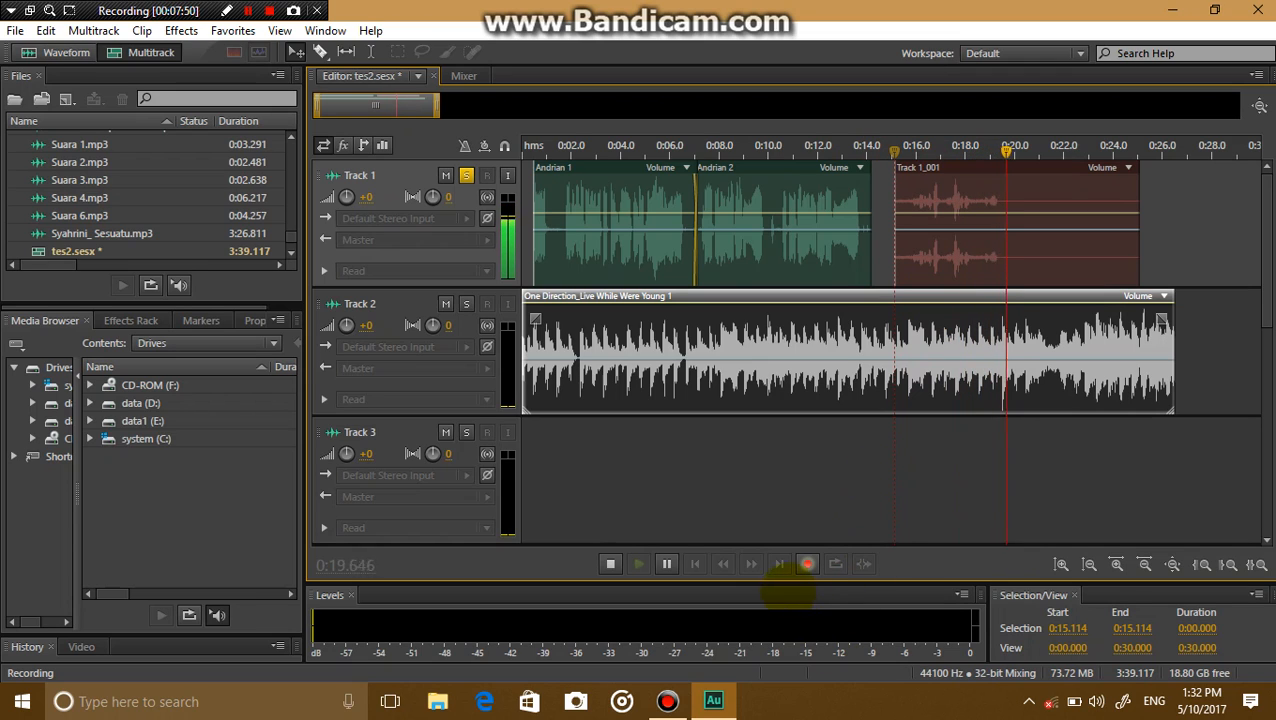
{"action": "left_click", "coordinate": [807, 563]}
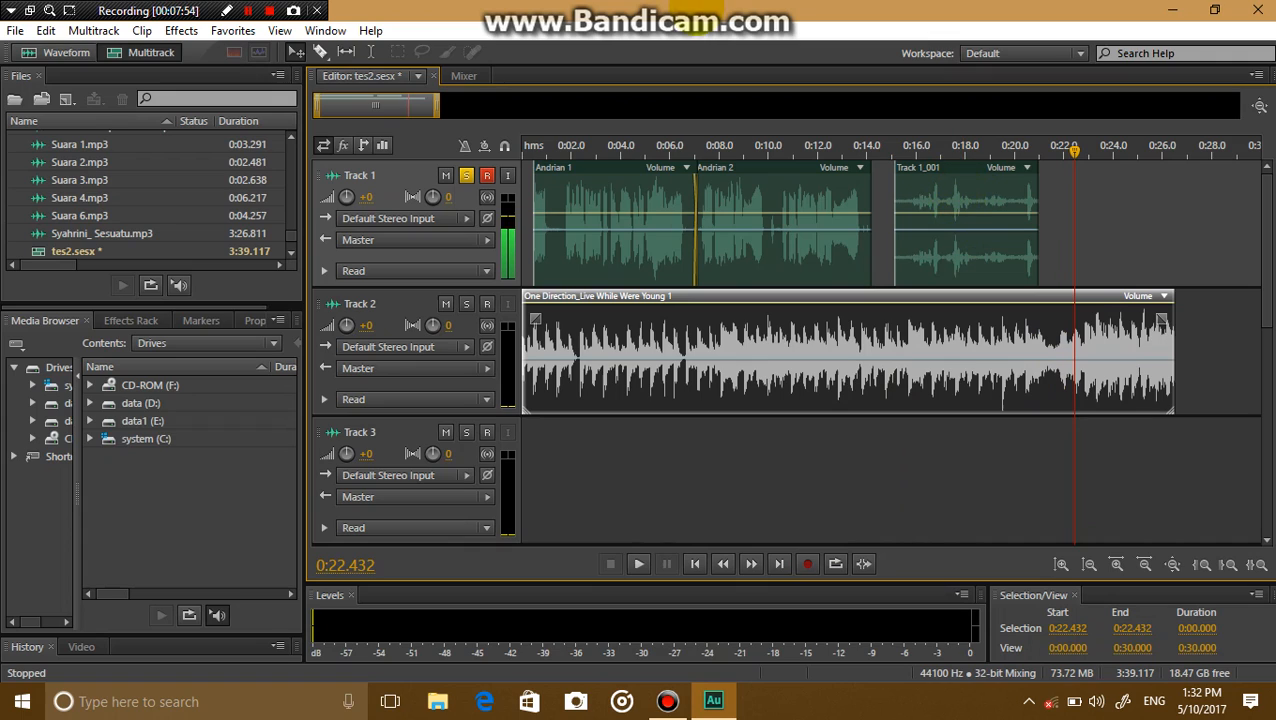
{"action": "left_click", "coordinate": [899, 147]}
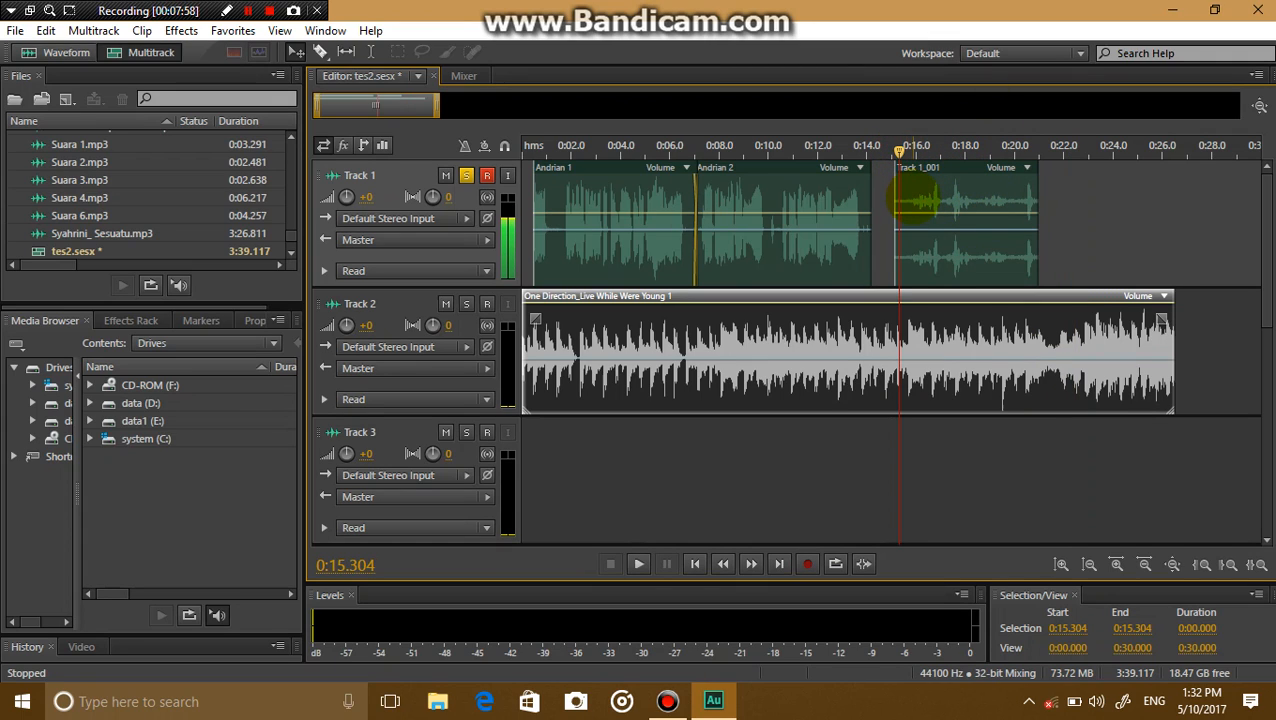
{"action": "left_click", "coordinate": [486, 175]}
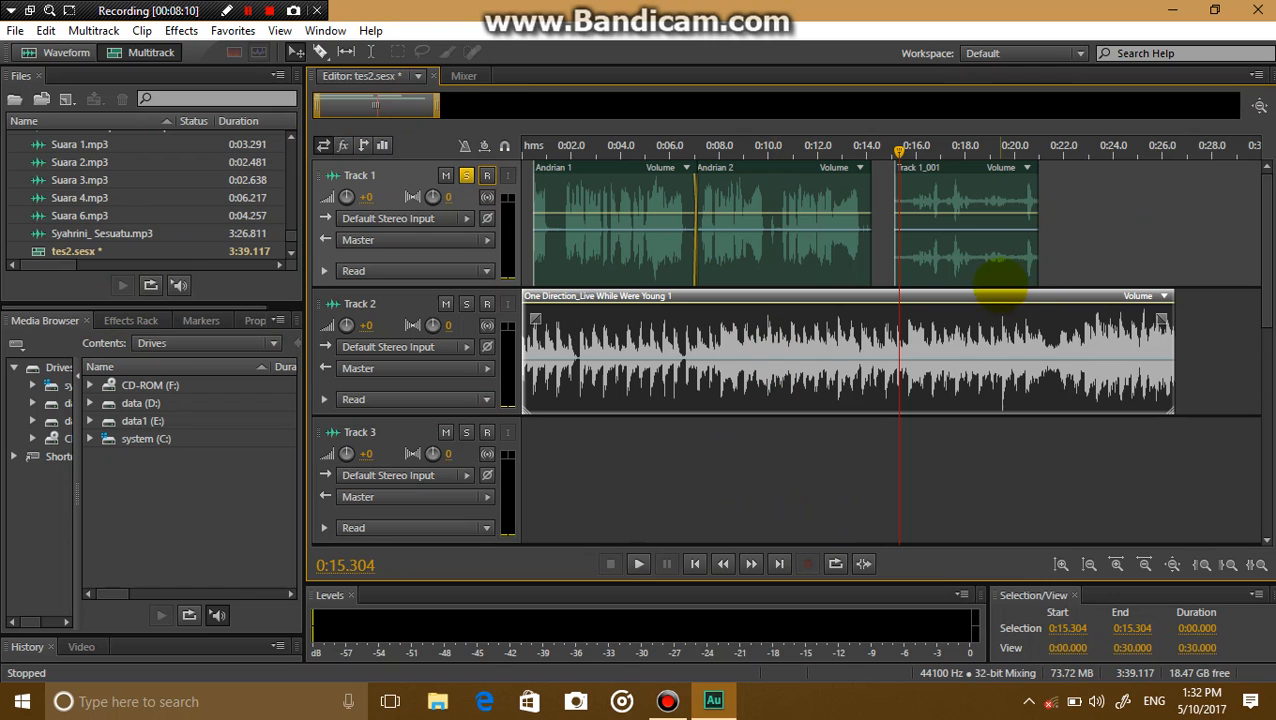
- Switch to the kabaret.sesx session, show its first tracks and place the playhead near the beginning at 0:00.205
{"action": "left_click", "coordinate": [418, 77]}
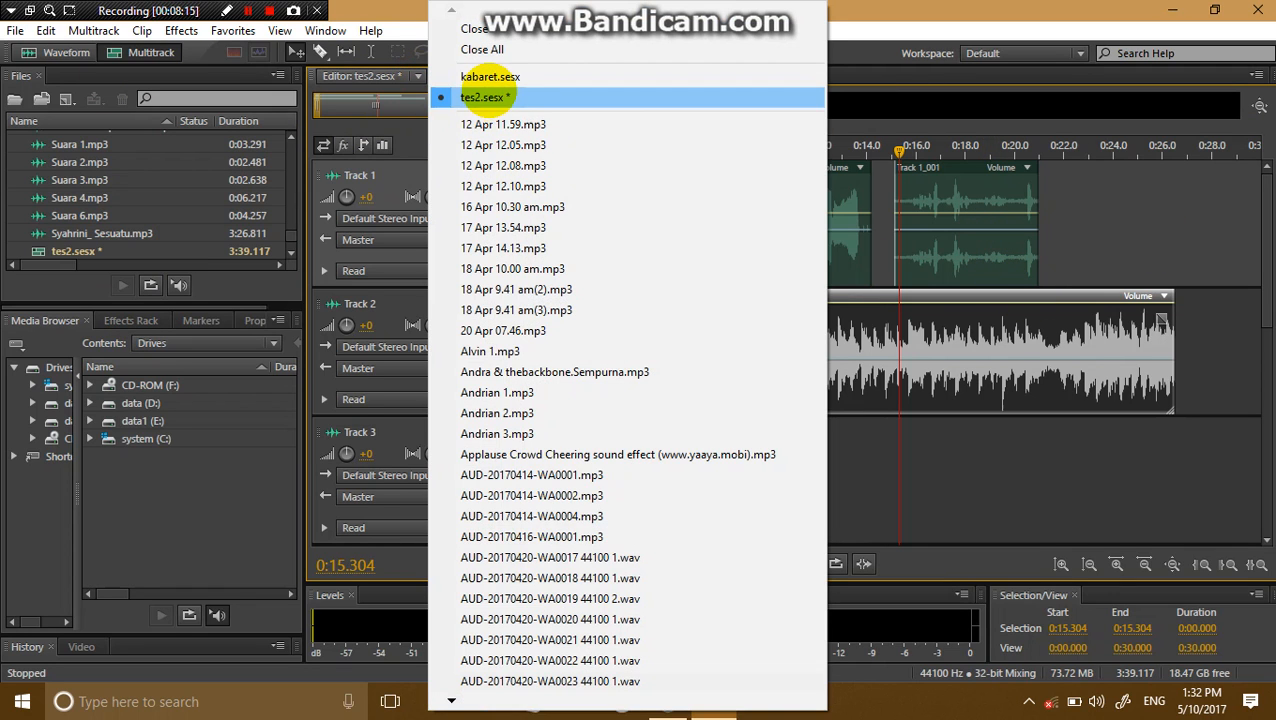
{"action": "left_click", "coordinate": [490, 77]}
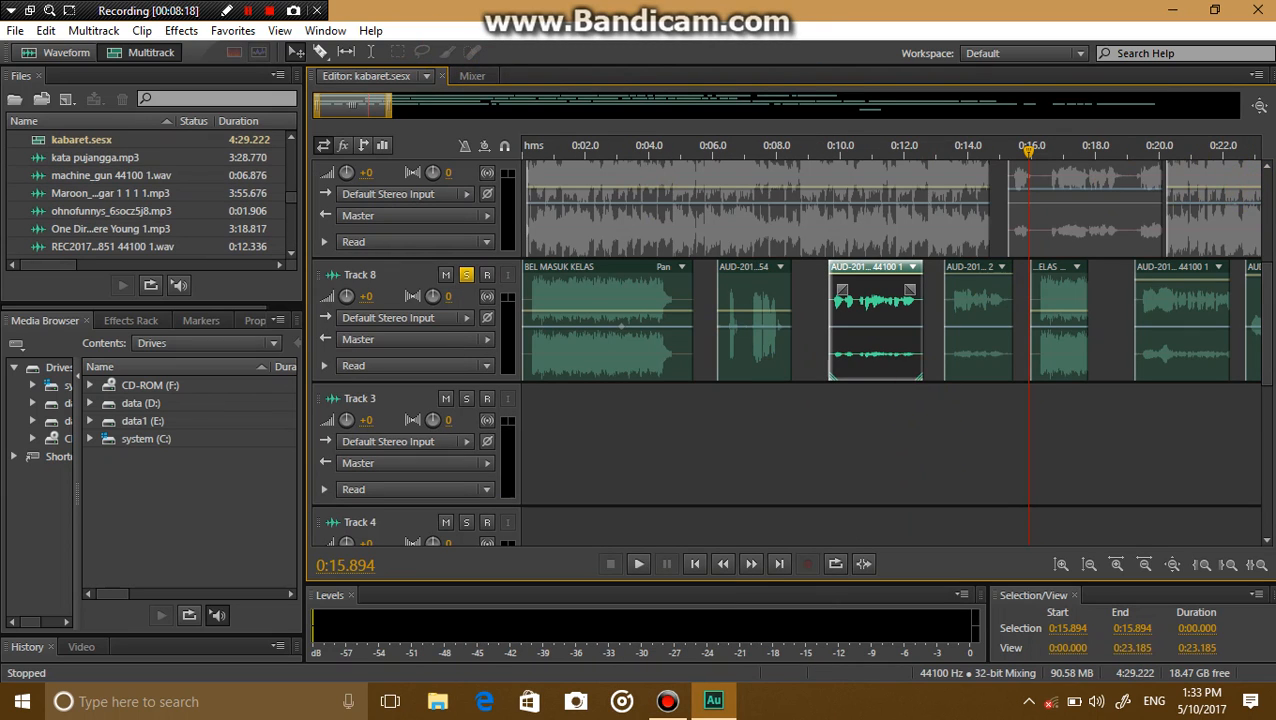
{"action": "left_click_drag", "start_coordinate": [1266, 266], "coordinate": [1266, 170]}
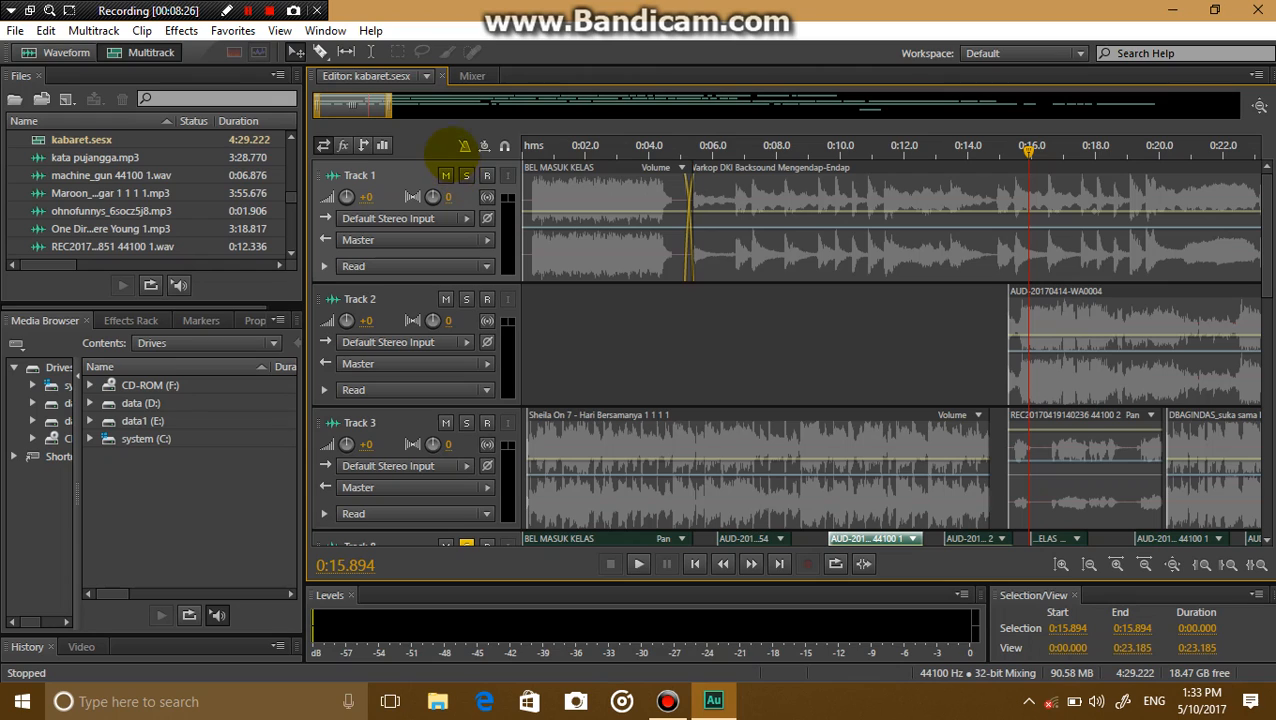
{"action": "left_click", "coordinate": [529, 148]}
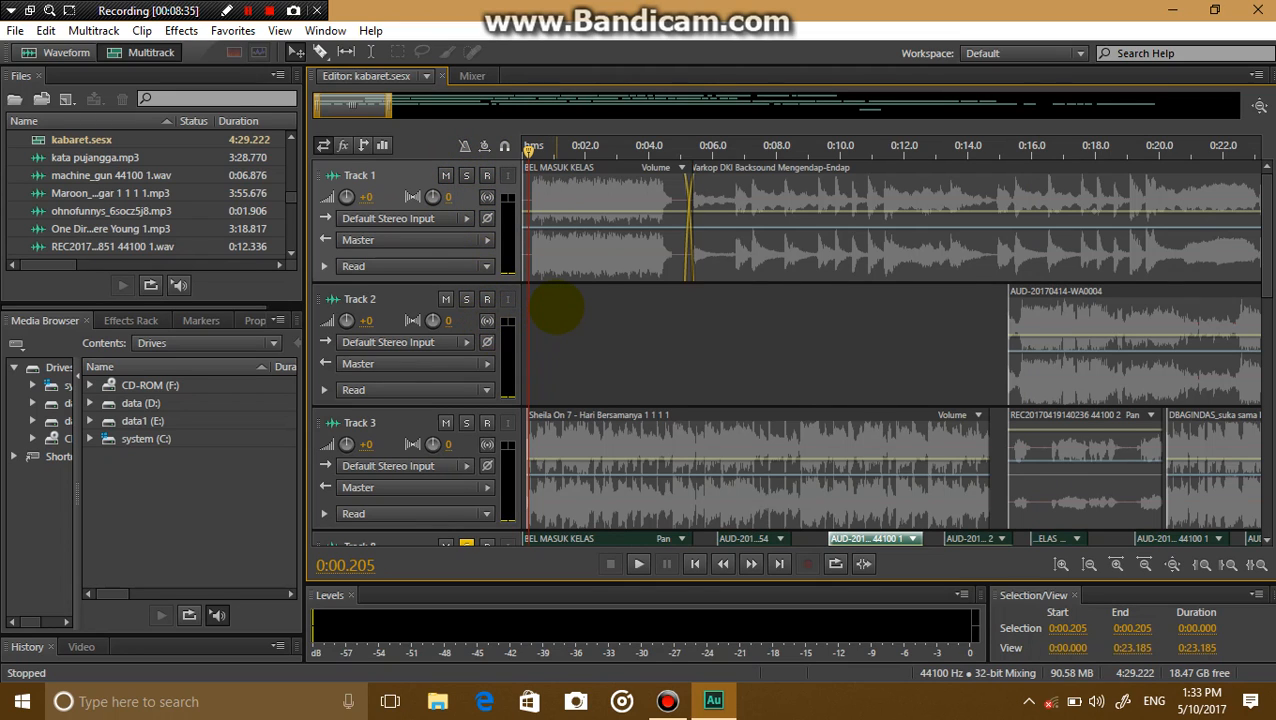
- Turn off solo for Track 8 and look over the session's other tracks
{"action": "scroll", "coordinate": [557, 310], "scroll_direction": "down", "scroll_amount": 3}
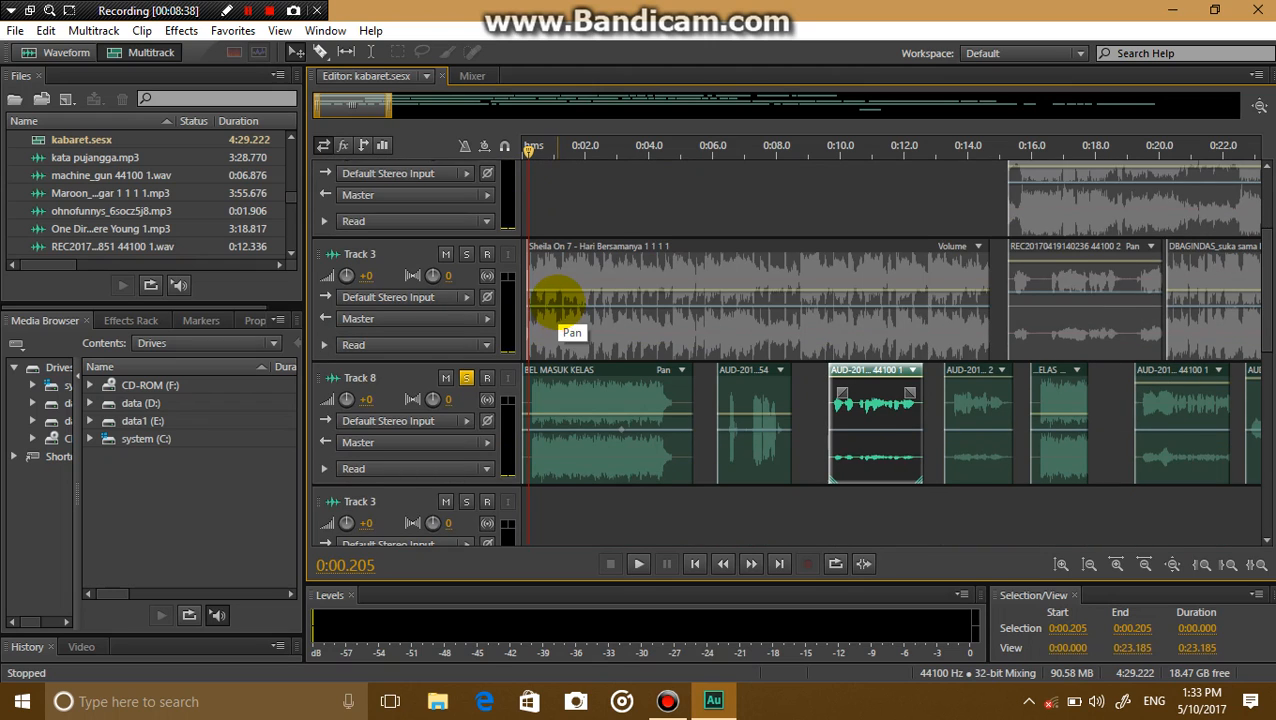
{"action": "scroll", "coordinate": [557, 300], "scroll_direction": "down", "scroll_amount": 1}
{"action": "left_click", "coordinate": [466, 321]}
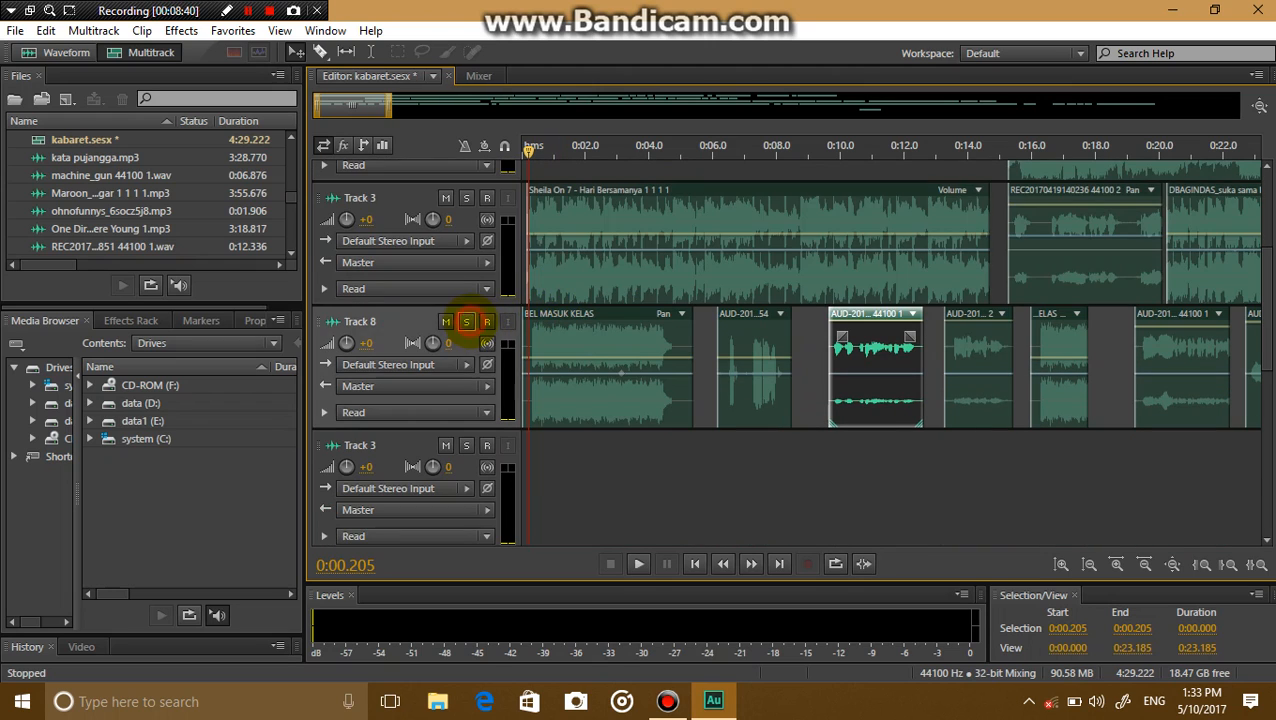
{"action": "scroll", "coordinate": [650, 350], "scroll_direction": "down", "scroll_amount": 4}
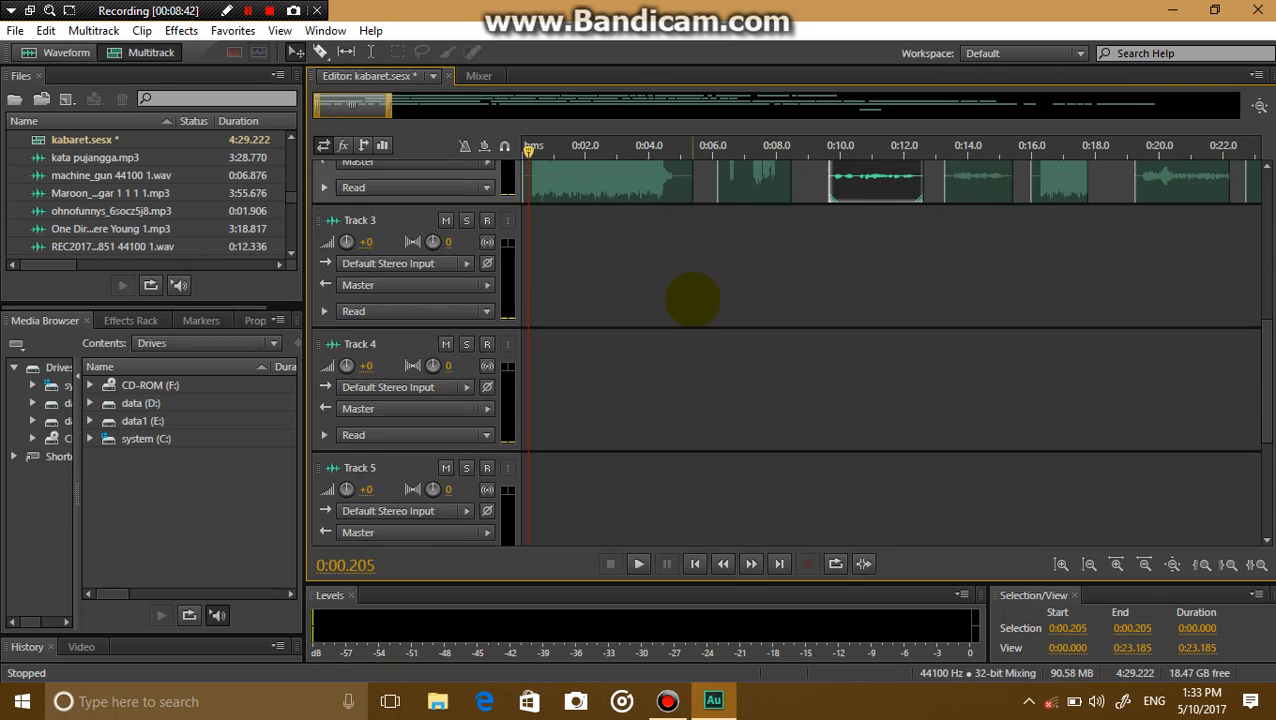
{"action": "scroll", "coordinate": [690, 305], "scroll_direction": "up", "scroll_amount": 3}
{"action": "scroll", "coordinate": [693, 303], "scroll_direction": "up", "scroll_amount": 1}
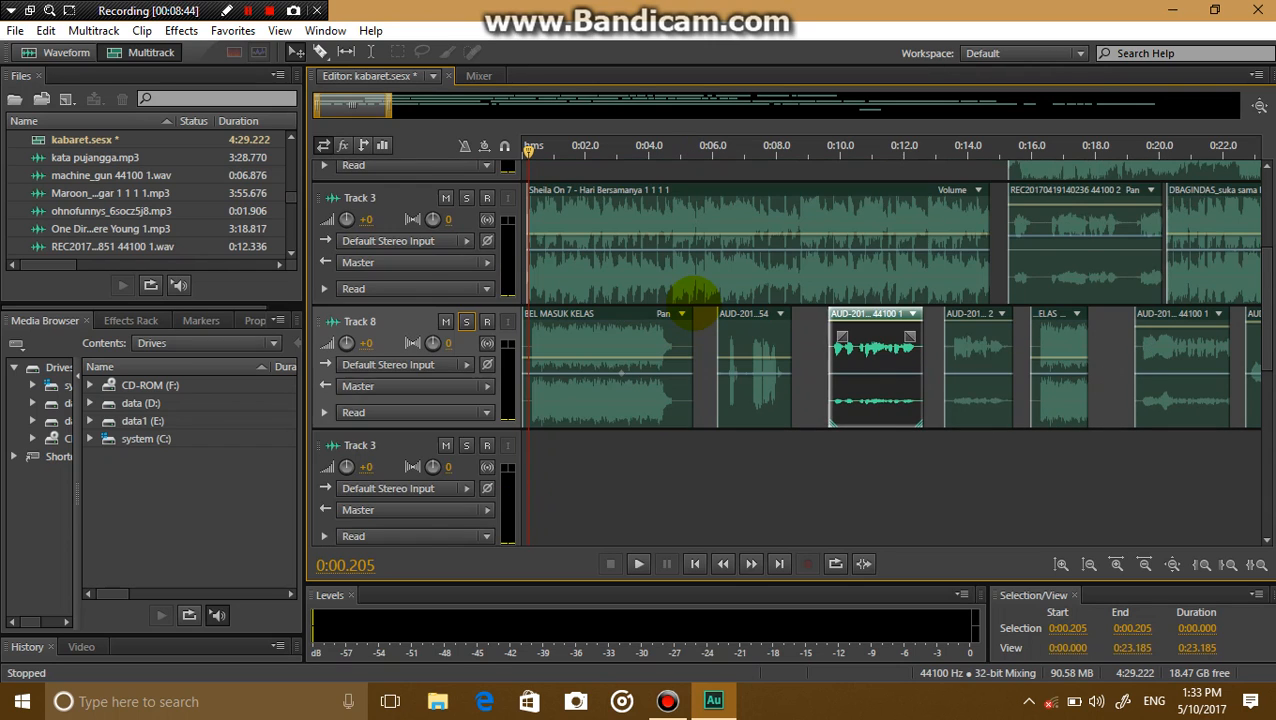
{"action": "scroll", "coordinate": [693, 298], "scroll_direction": "up", "scroll_amount": 4}
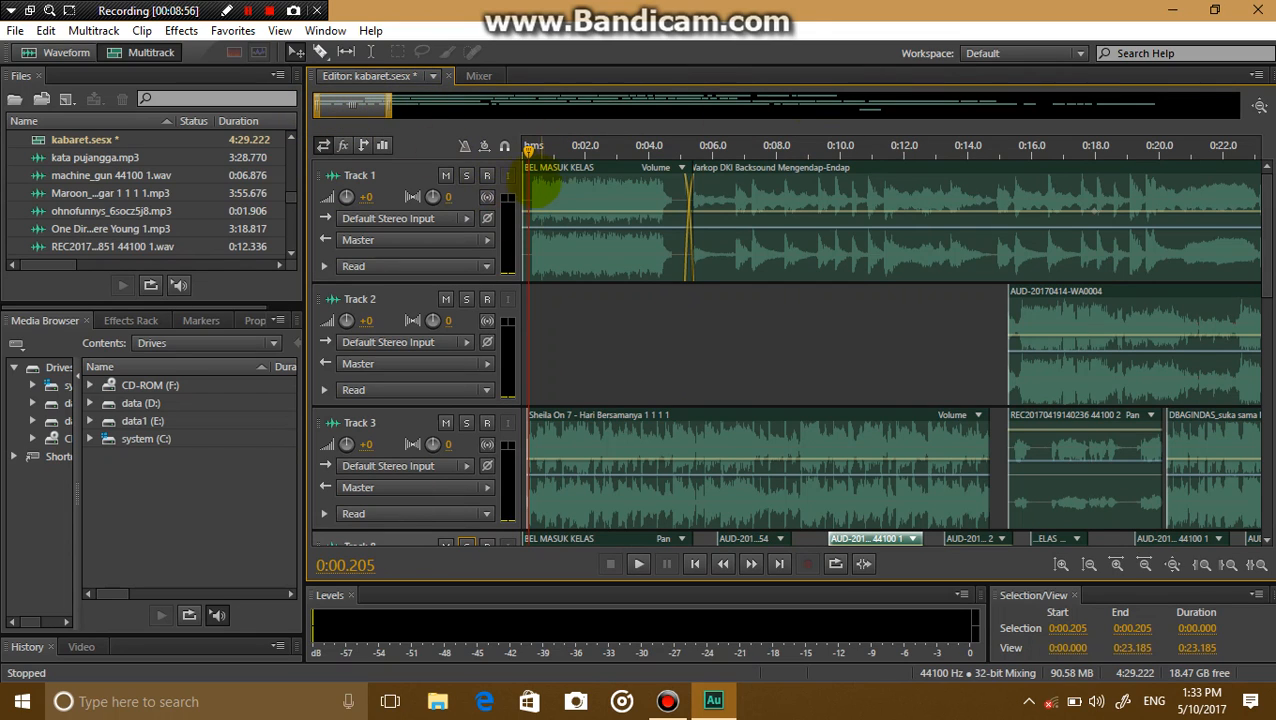
- Solo Track 1 and play it back from 0:00.000 to 0:32.638, ending with the start of the timeline in view
{"action": "left_click_drag", "start_coordinate": [533, 150], "coordinate": [507, 148]}
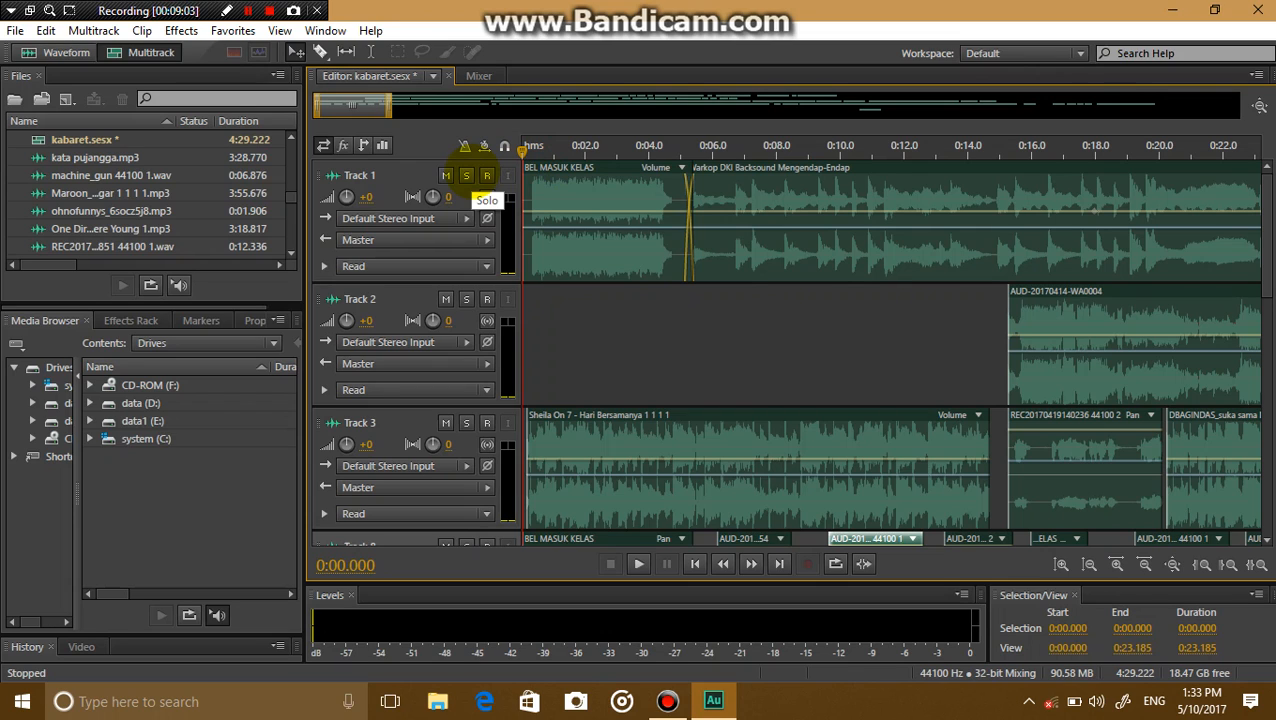
{"action": "left_click", "coordinate": [466, 175]}
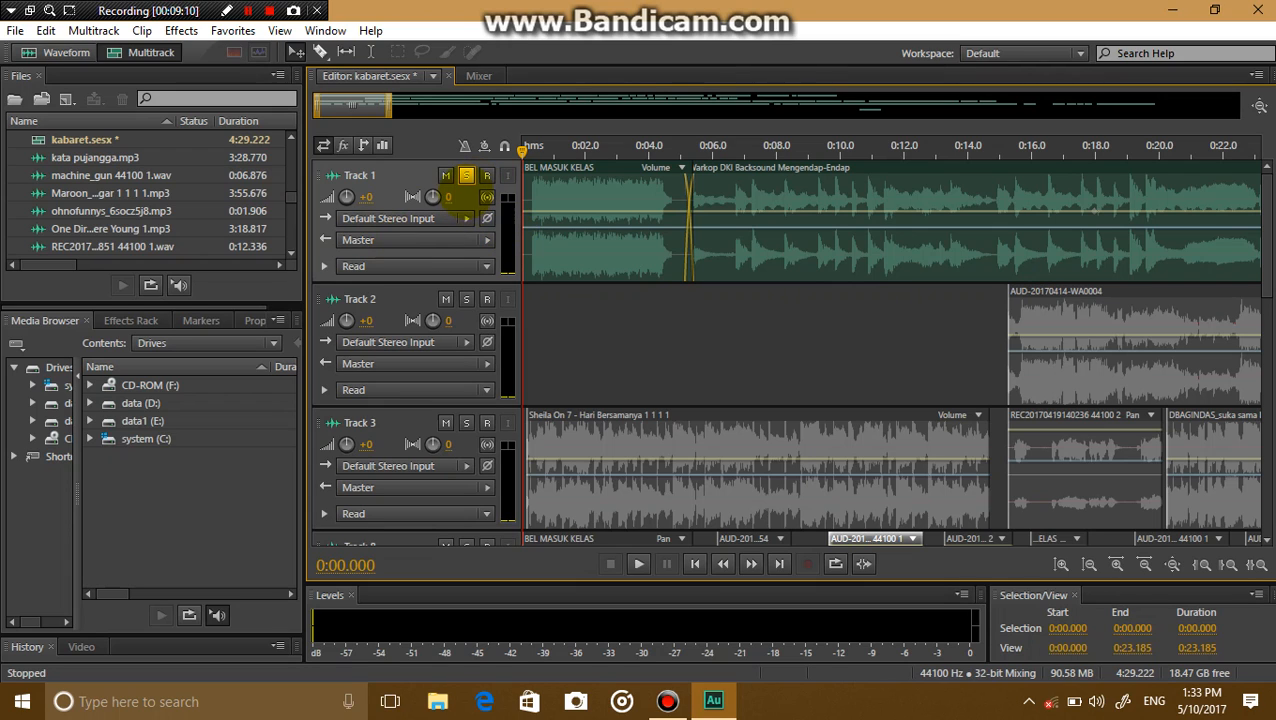
{"action": "key", "text": "space"}
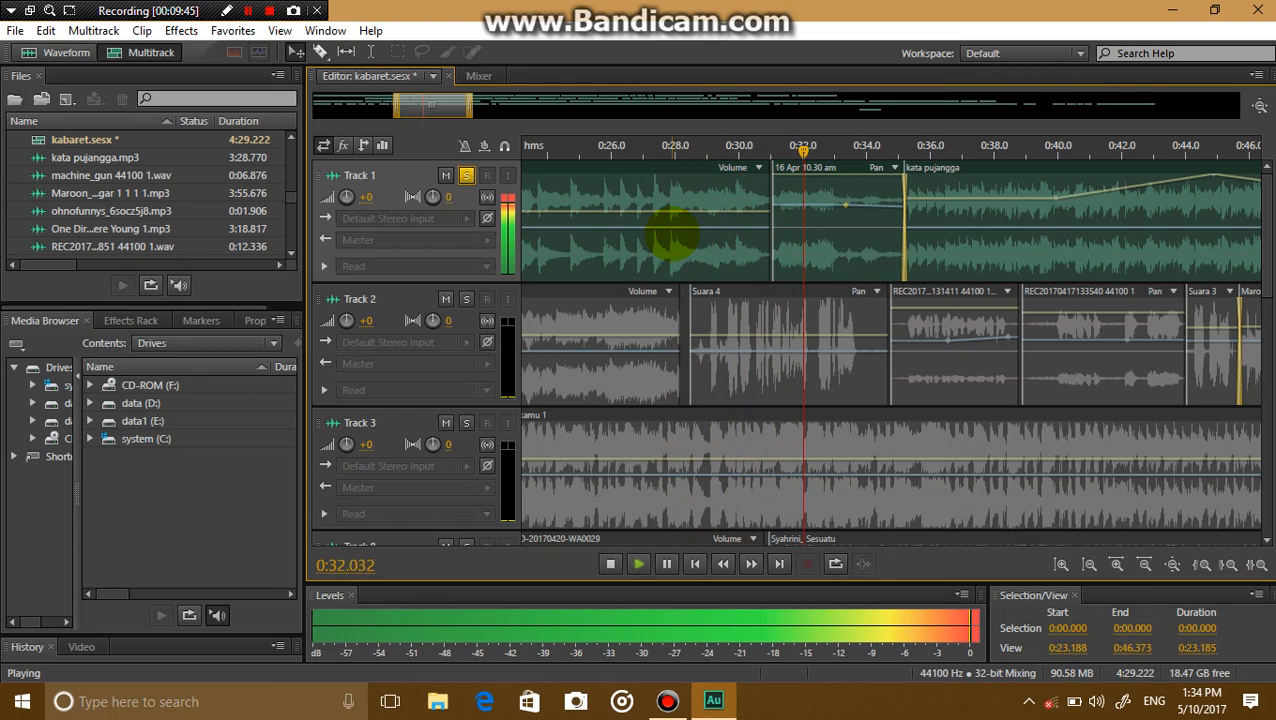
{"action": "key", "text": "space"}
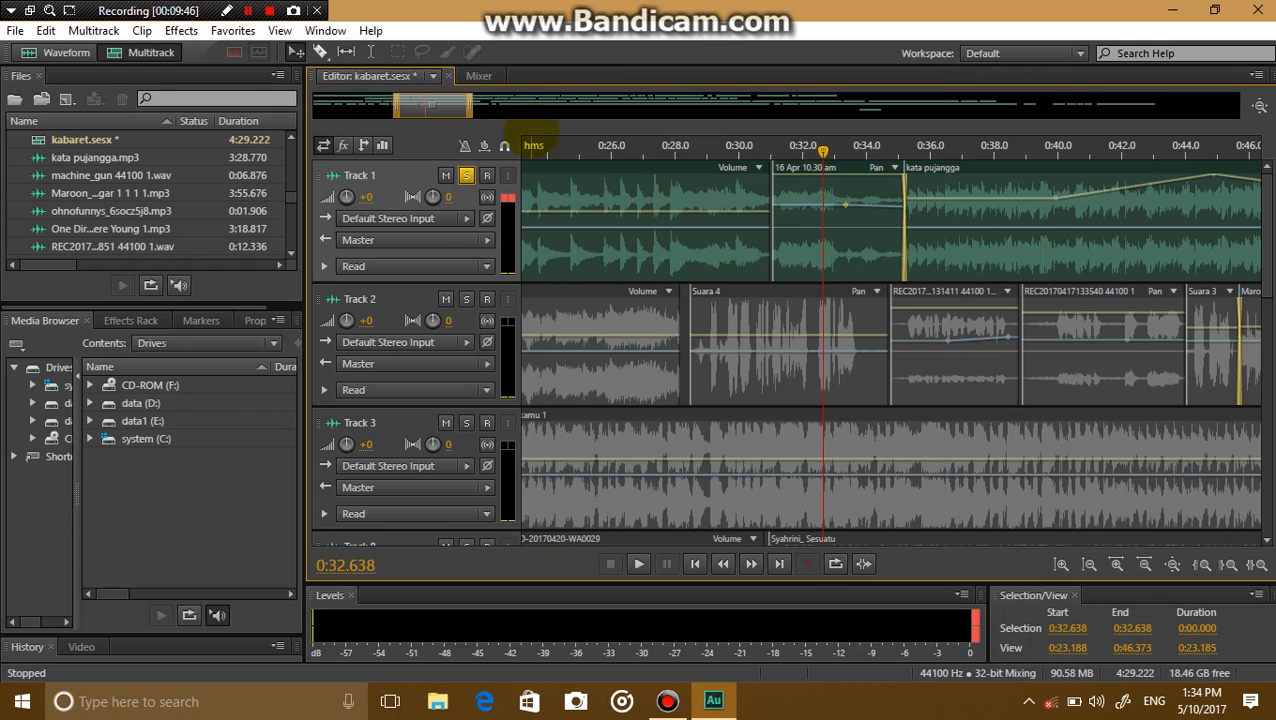
{"action": "left_click_drag", "start_coordinate": [433, 105], "coordinate": [513, 105]}
{"action": "left_click_drag", "start_coordinate": [700, 105], "coordinate": [342, 128]}
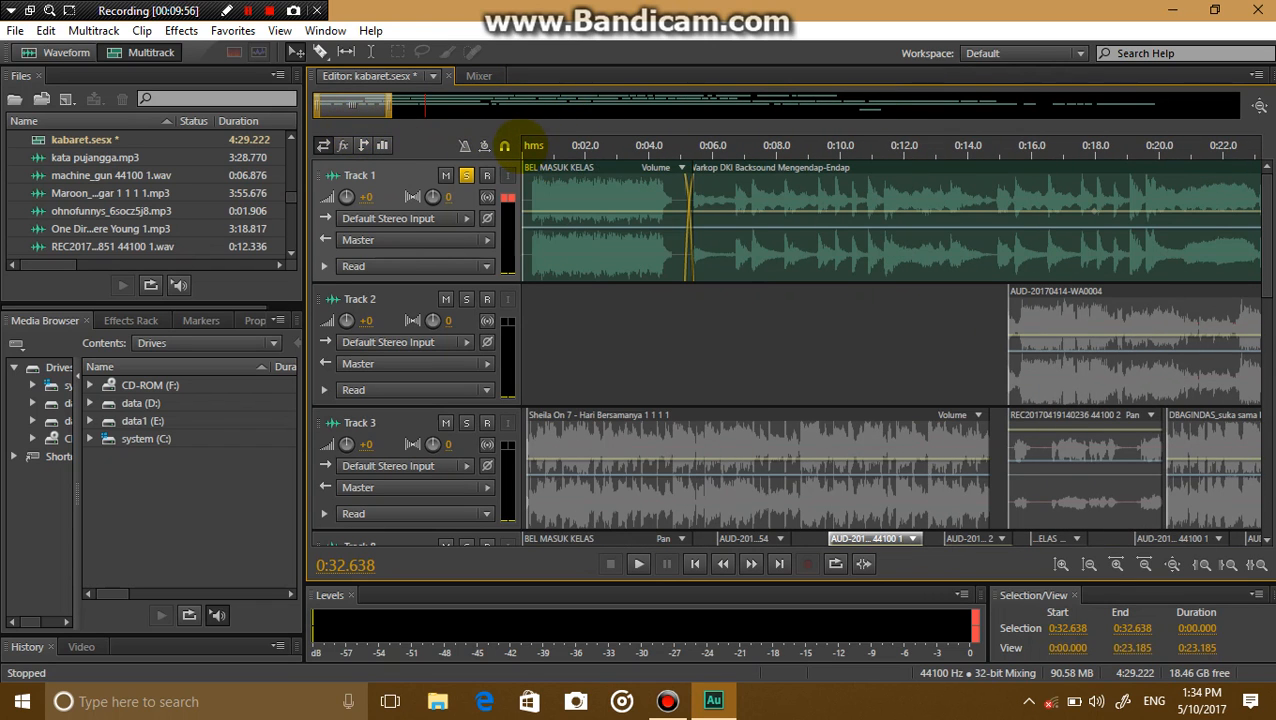